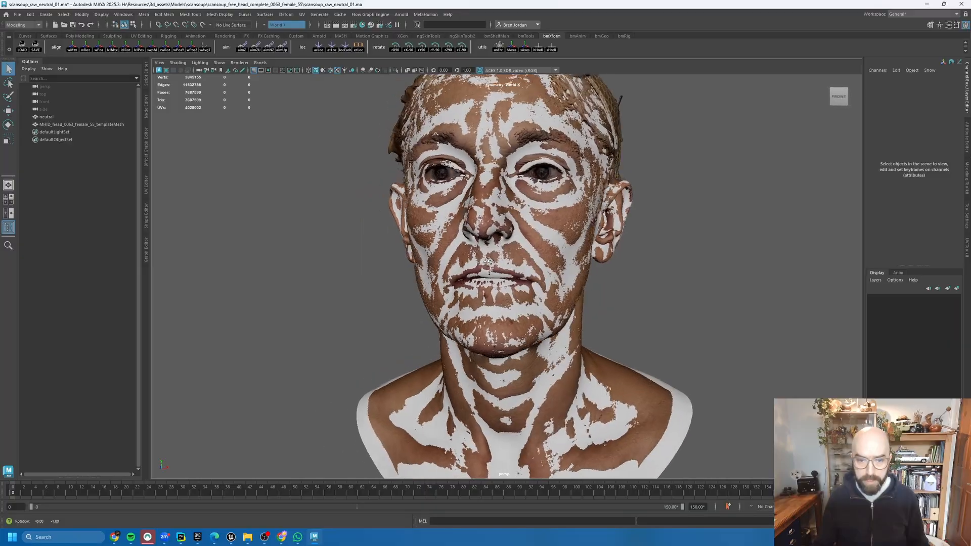
Step: Examine the MHID_head_0063_female_55_templateMesh head on its own and against the textured scan
click(594, 219)
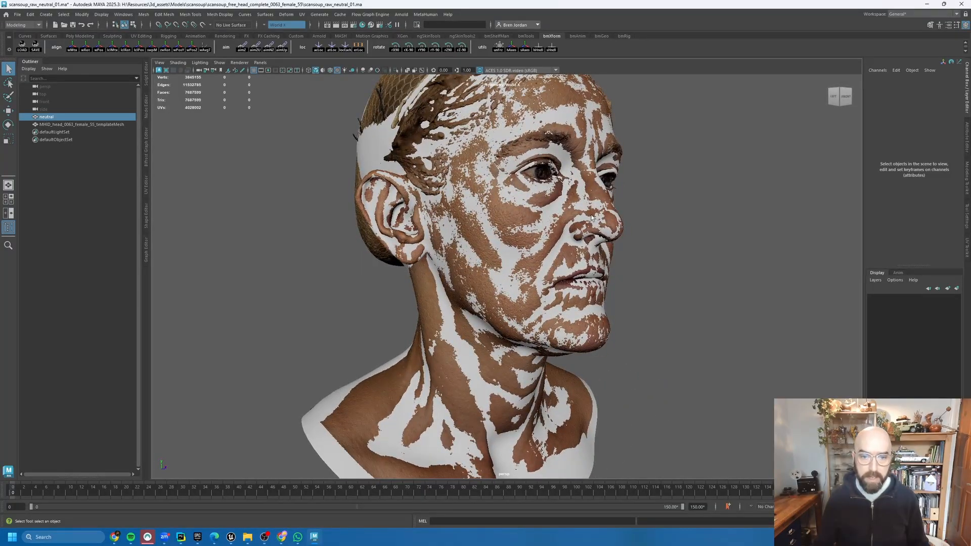
click(82, 125)
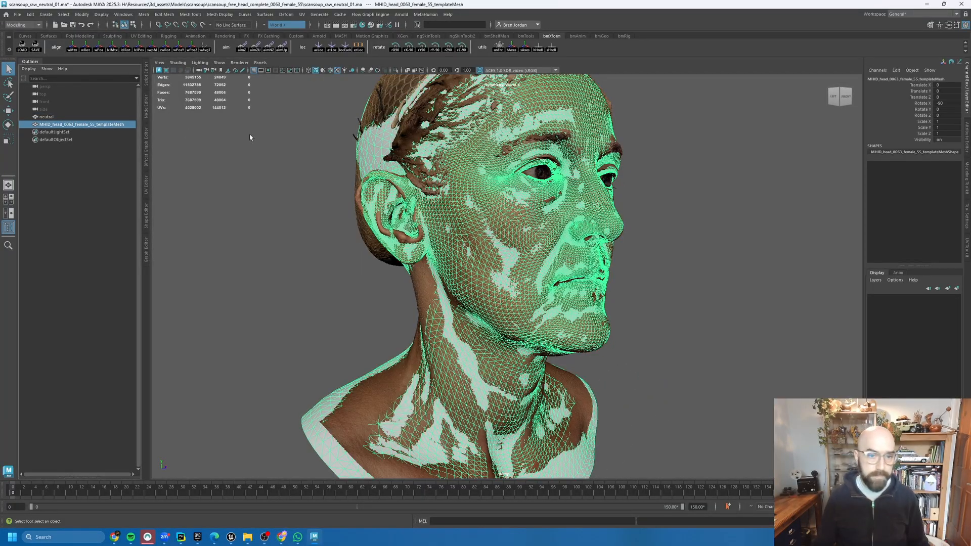
alt+middle_drag(578, 205, 572, 239)
alt+right_drag(572, 239, 657, 243)
key(ctrl+1)
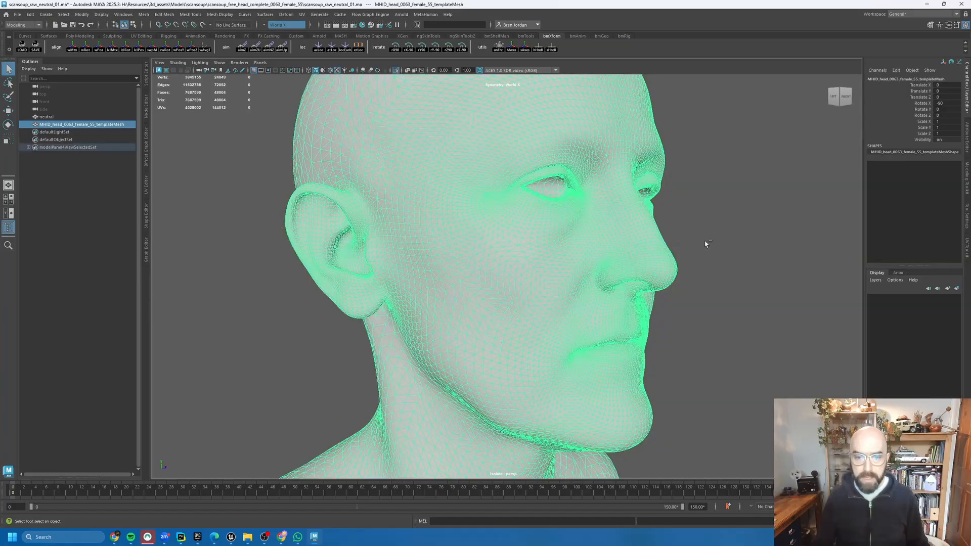
click(738, 256)
alt+drag(738, 255, 711, 258)
click(633, 261)
key(ctrl+1)
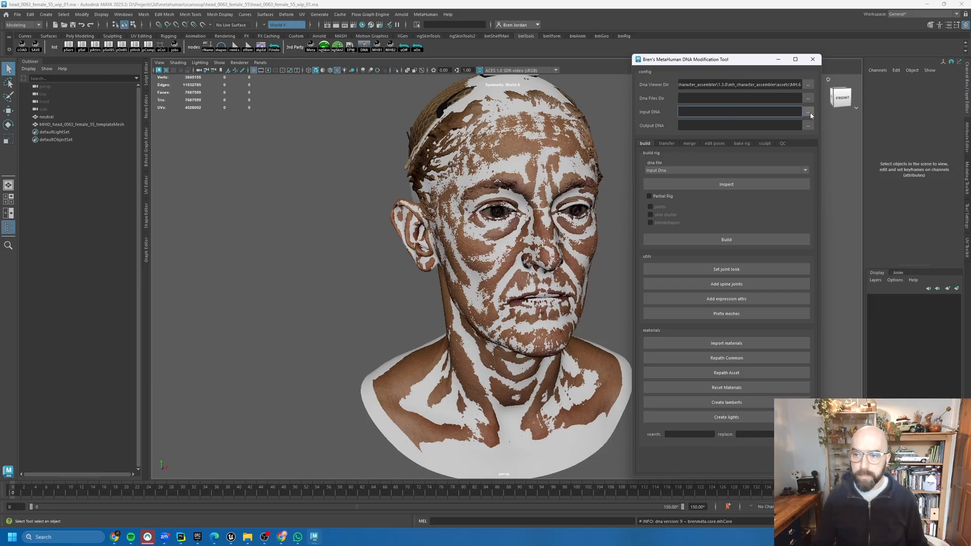
Step: Load MHID_head_0063_female_55.dna as the input DNA in the MetaHuman DNA Modification Tool
click(807, 112)
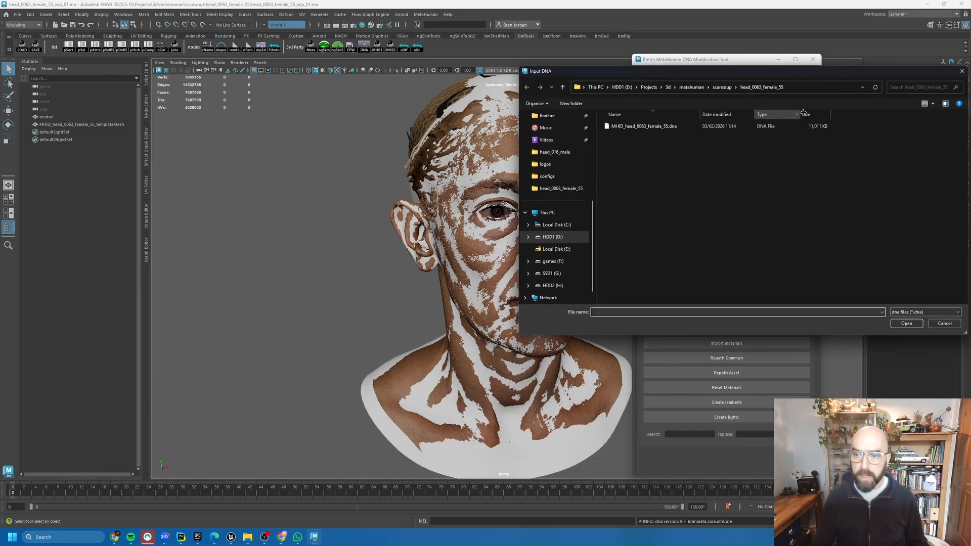
click(670, 126)
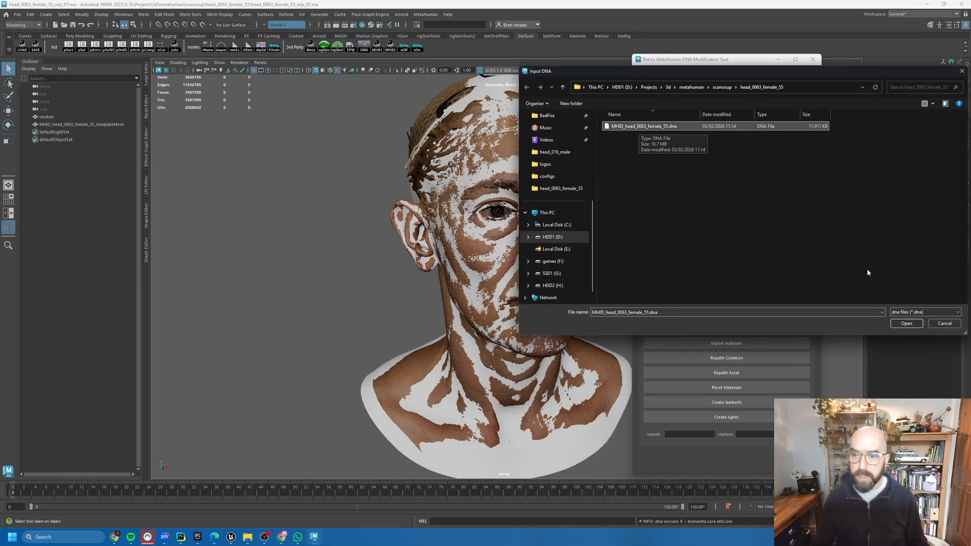
click(907, 324)
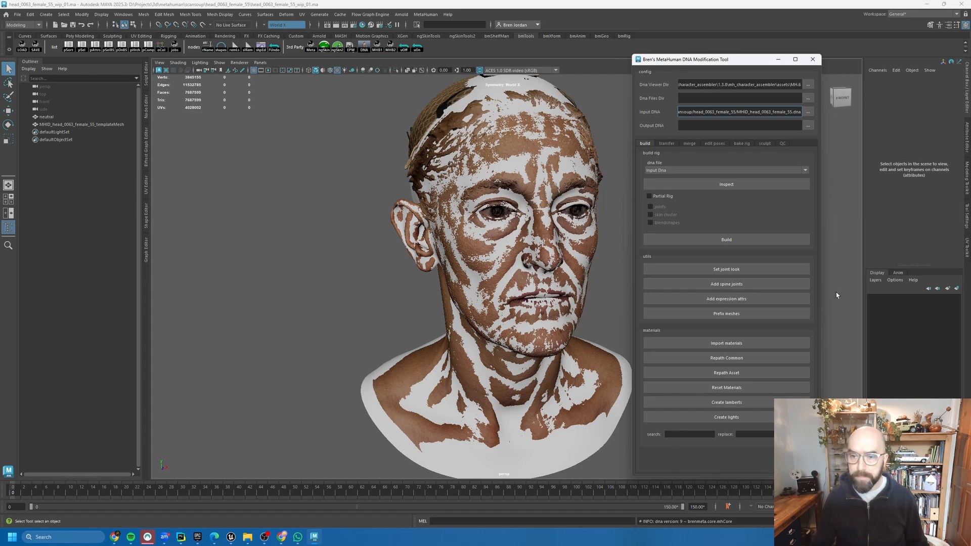
Step: Build a partial rig from the input DNA with only joints included
click(663, 197)
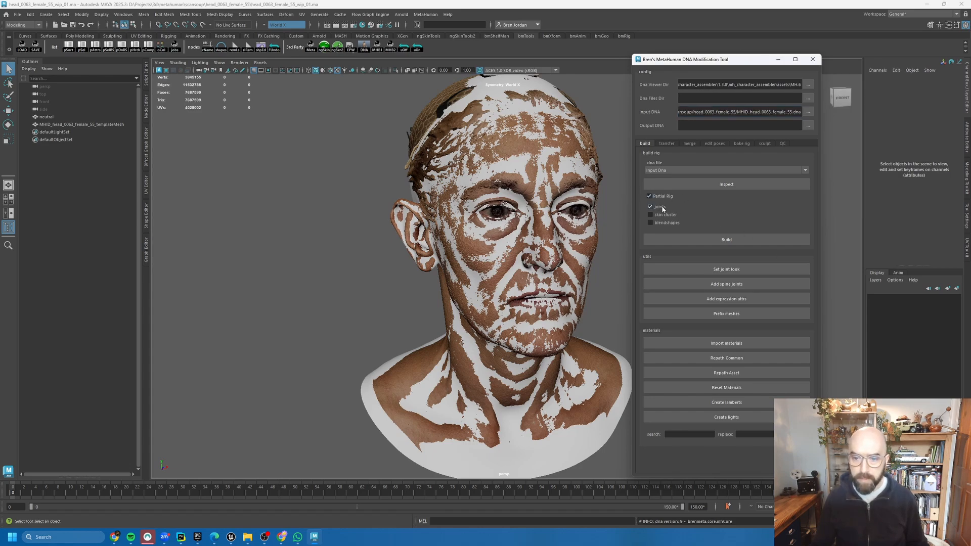
click(747, 239)
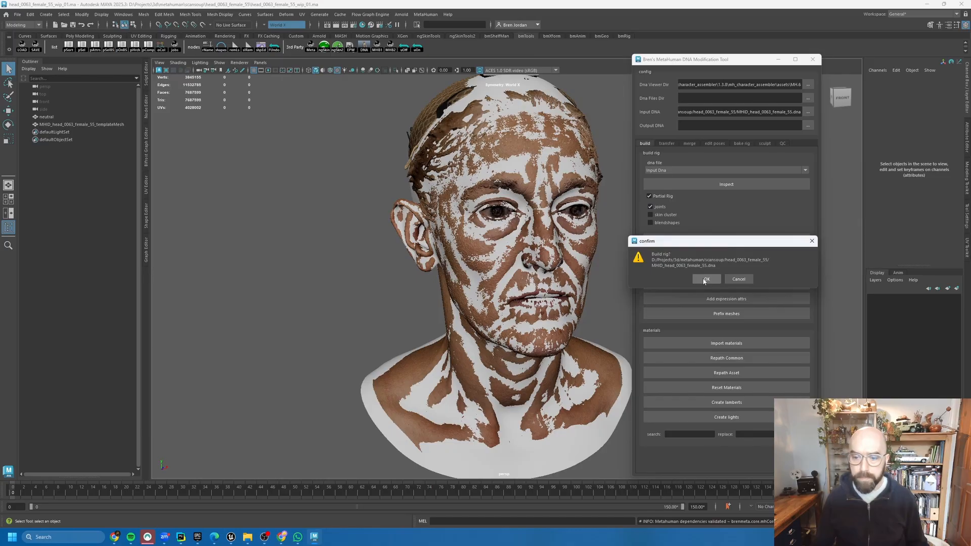
click(706, 279)
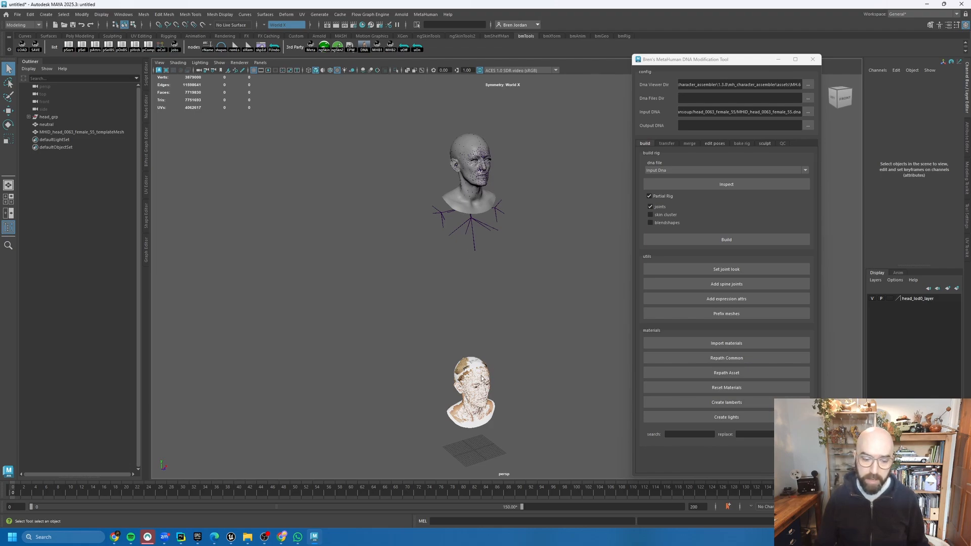
alt+drag(418, 323, 424, 329)
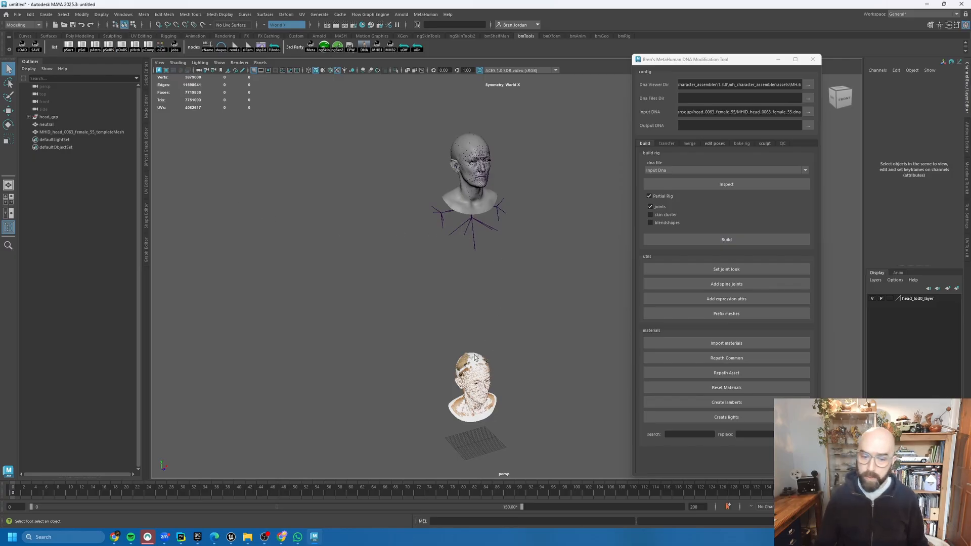
Step: Create a blend shape between head_lod0_mesh in the head geometry group and MHID_head_0063_female_55_templateMesh
click(53, 125)
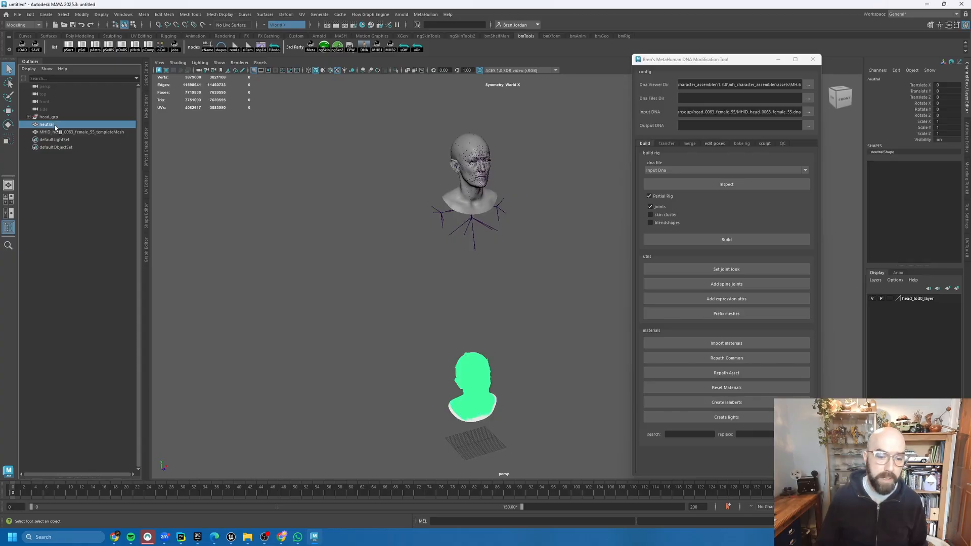
click(29, 116)
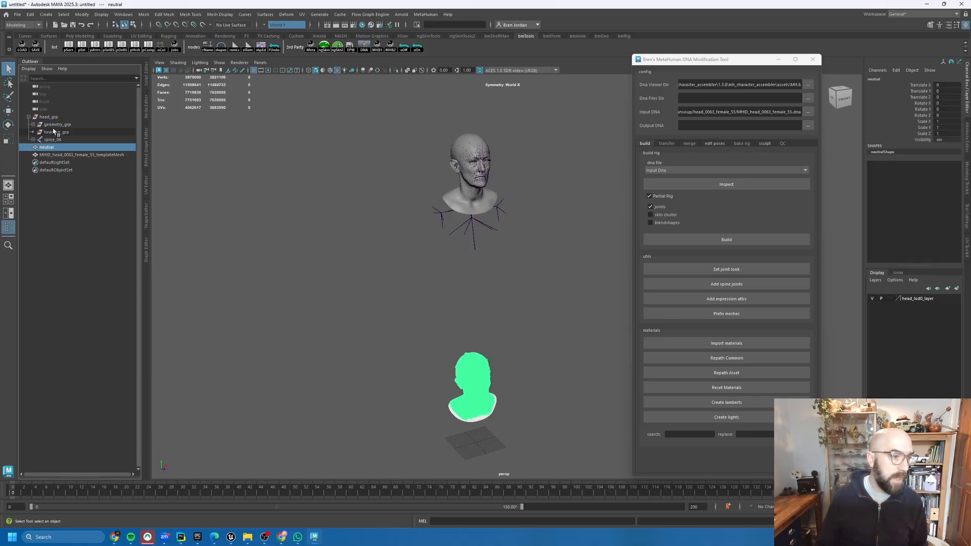
click(34, 124)
click(38, 132)
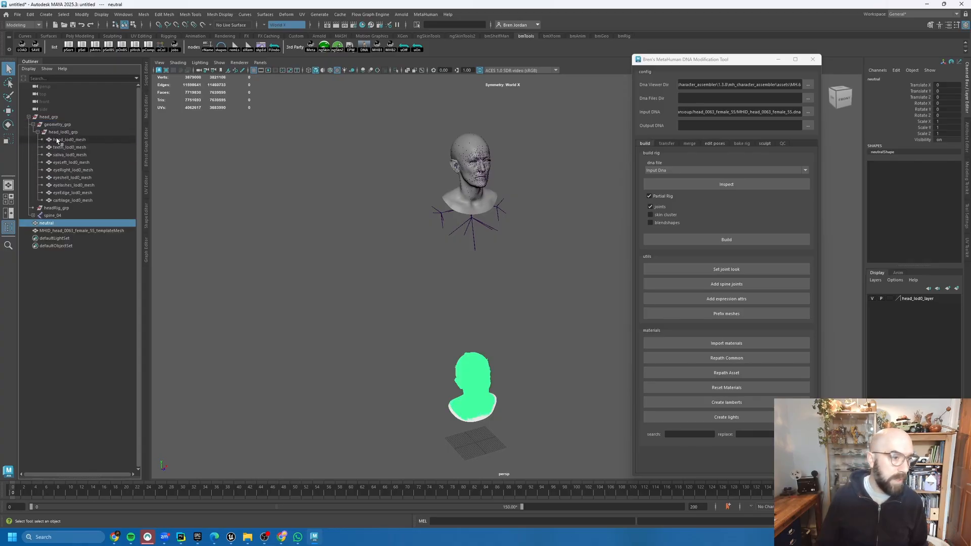
click(61, 139)
ctrl+click(105, 231)
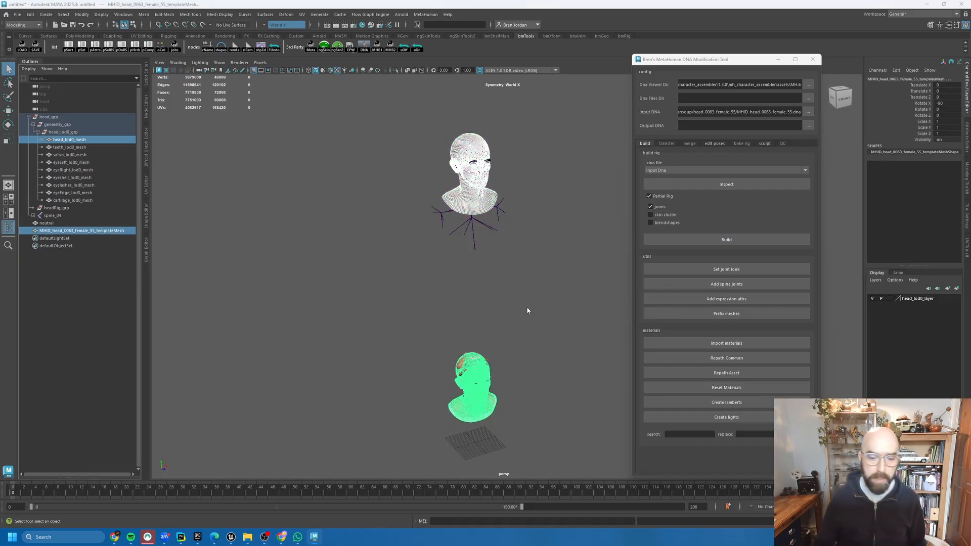
key(space)
Step: Set the head_lod0_mesh blend shape target weight to 1 and its origin to world
click(81, 142)
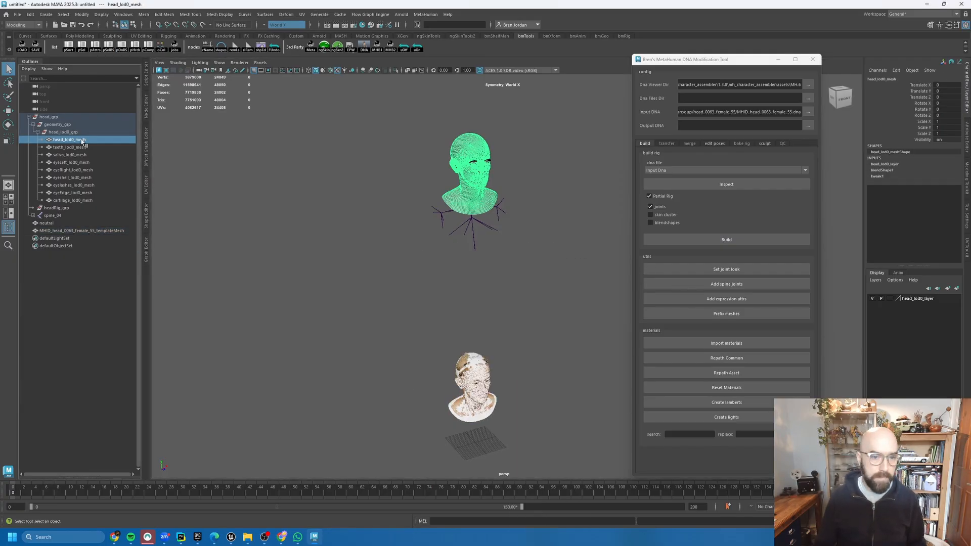
key(f)
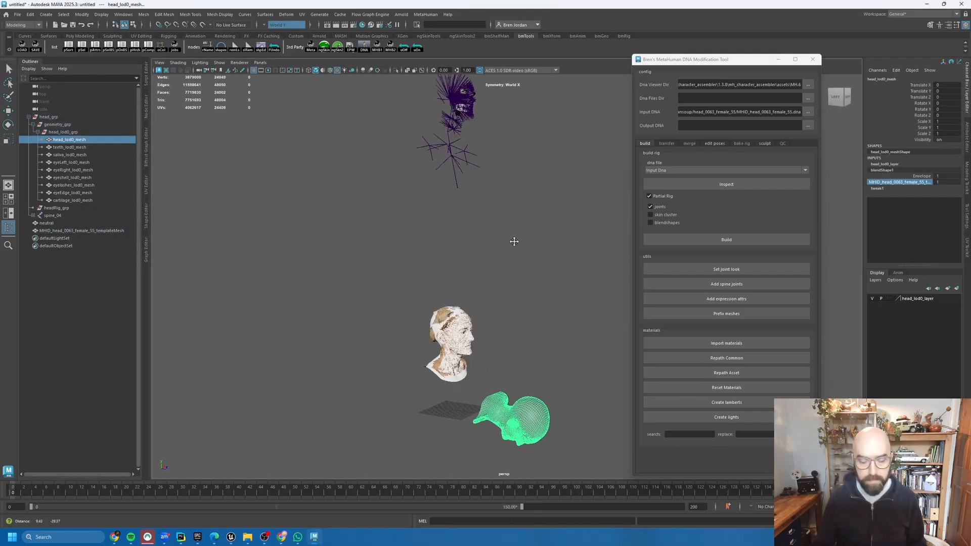
key(ctrl+a)
alt+right_drag(466, 260, 503, 256)
Step: Examine the blended head_lod0_mesh in isolation and against the scan, closing in on the eye area
key(ctrl+1)
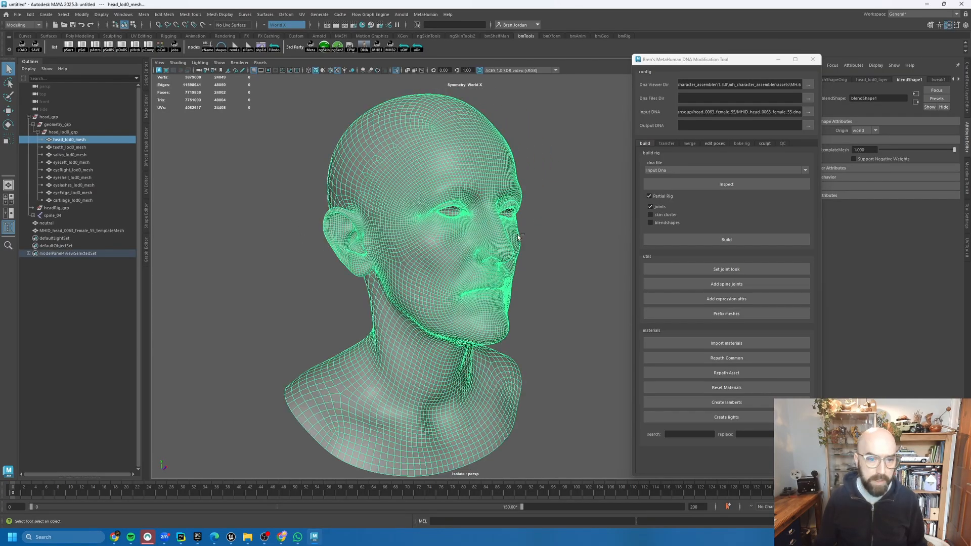
alt+drag(504, 276, 493, 251)
key(ctrl+1)
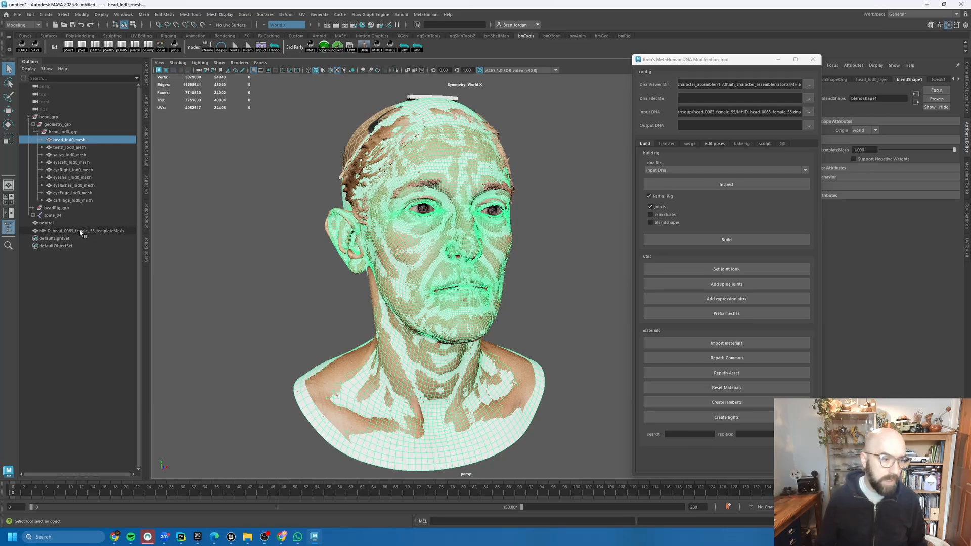
scroll(330, 209, up, 3)
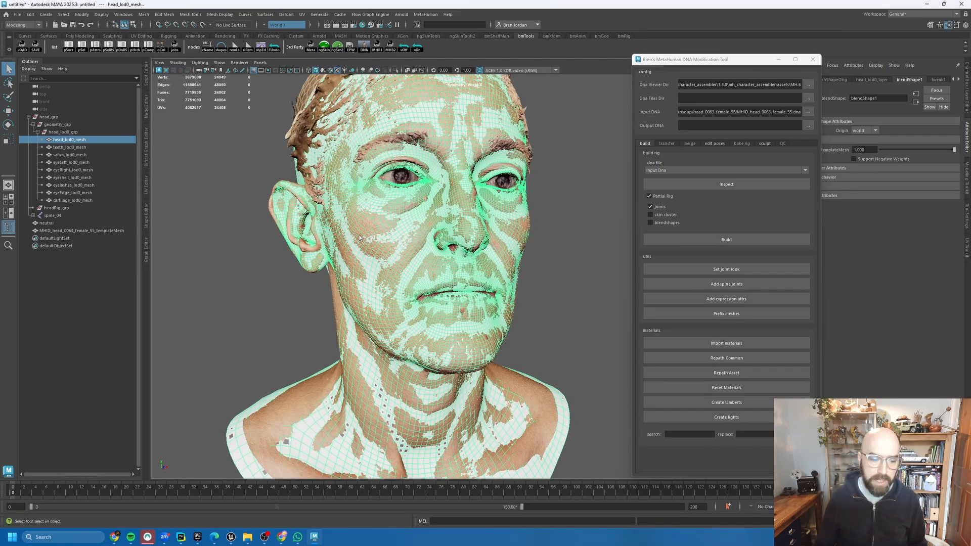
alt+drag(322, 252, 349, 244)
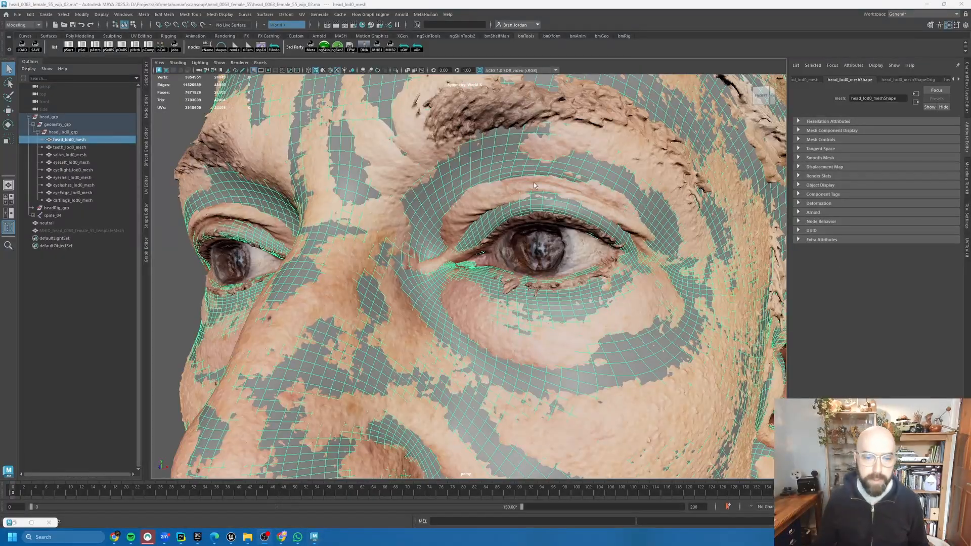
alt+right_drag(535, 186, 566, 212)
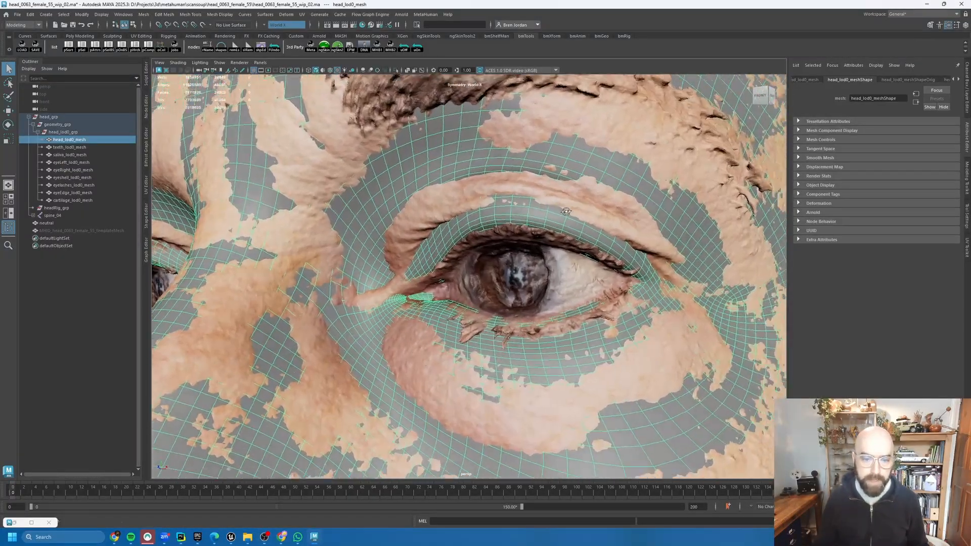
alt+drag(566, 211, 498, 193)
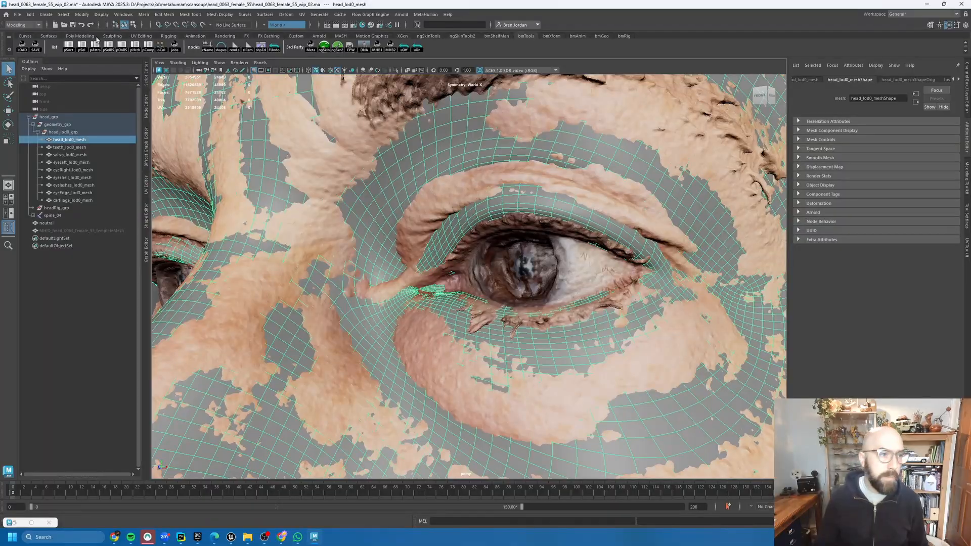
Step: Activate the Grab sculpting tool for head_lod0_mesh and turn symmetry off
click(112, 36)
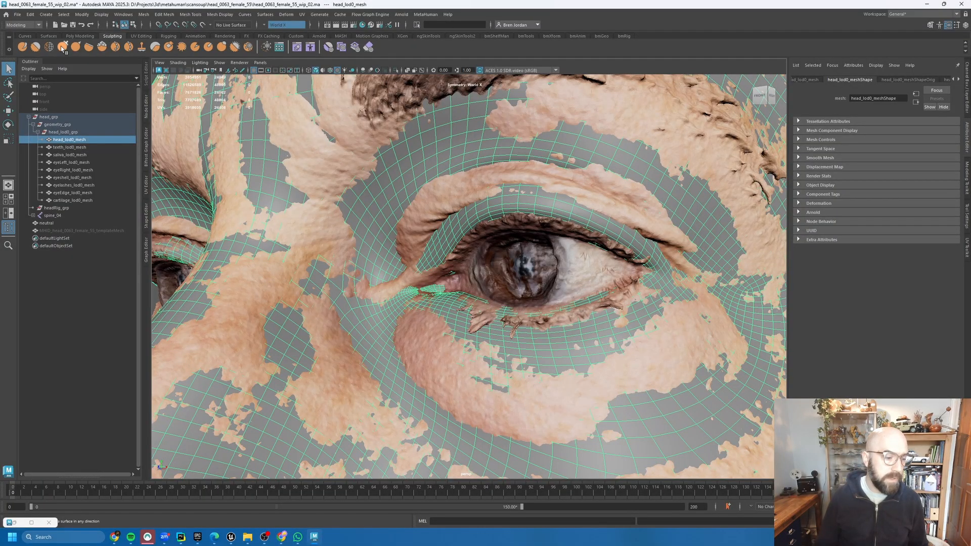
click(63, 47)
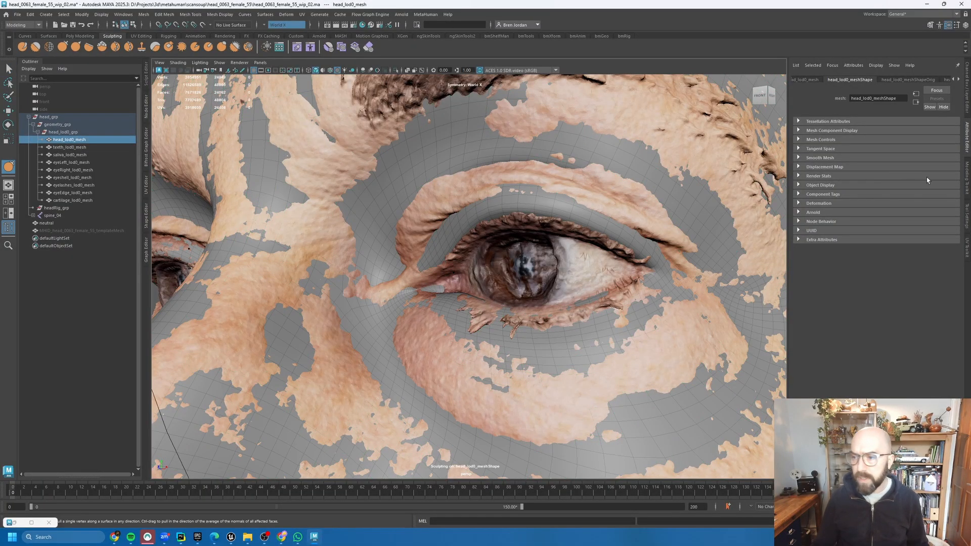
click(966, 219)
key(q)
scroll(665, 223, up, 5)
key(ctrl+a)
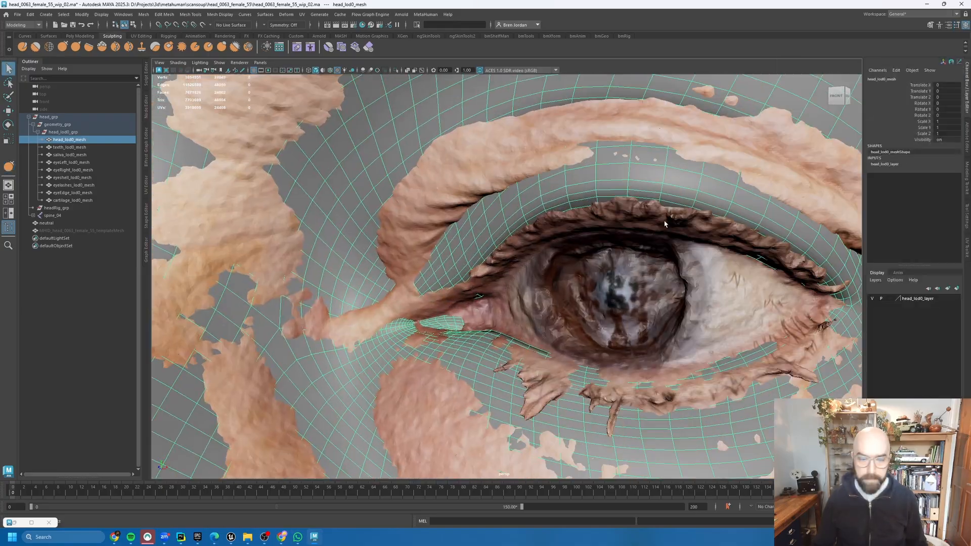
Step: Sculpt the upper eyelid of head_lod0_mesh toward the scan with Grab and smooth it with the mesh isolated
key(ctrl+space)
key(y)
drag(559, 174, 551, 208)
drag(399, 213, 404, 233)
mouse_move(259, 327)
alt+mouse_down()
mouse_move(358, 254)
mouse_move(545, 208)
mouse_move(410, 222)
mouse_move(479, 225)
mouse_move(538, 178)
mouse_move(516, 202)
mouse_move(511, 177)
alt+mouse_up()
scroll(546, 208, down, 4)
key(ctrl+1)
mouse_move(428, 200)
shift+mouse_down()
mouse_move(602, 223)
mouse_move(633, 241)
shift+mouse_up()
key(ctrl+1)
key(q)
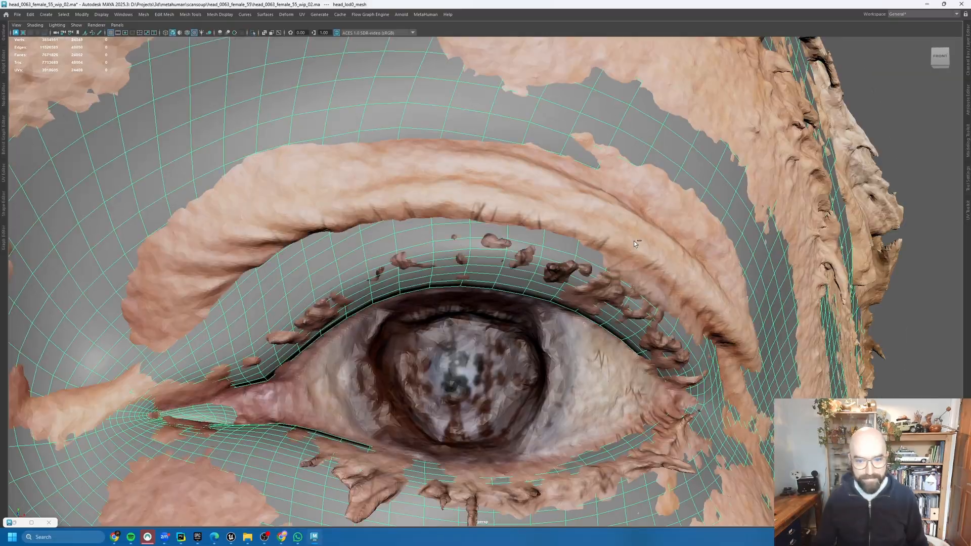
Step: Resume sculpting the inner end of the upper eyelid fold, checking its fit against the scan from above
key(h)
alt+right_drag(633, 241, 580, 245)
key(h)
key(ctrl+1)
key(y)
mouse_move(591, 217)
alt+mouse_down()
mouse_move(544, 236)
mouse_move(442, 218)
mouse_move(531, 252)
mouse_move(569, 239)
mouse_move(514, 252)
mouse_move(620, 272)
mouse_move(511, 213)
mouse_move(362, 254)
alt+mouse_up()
key(ctrl+1)
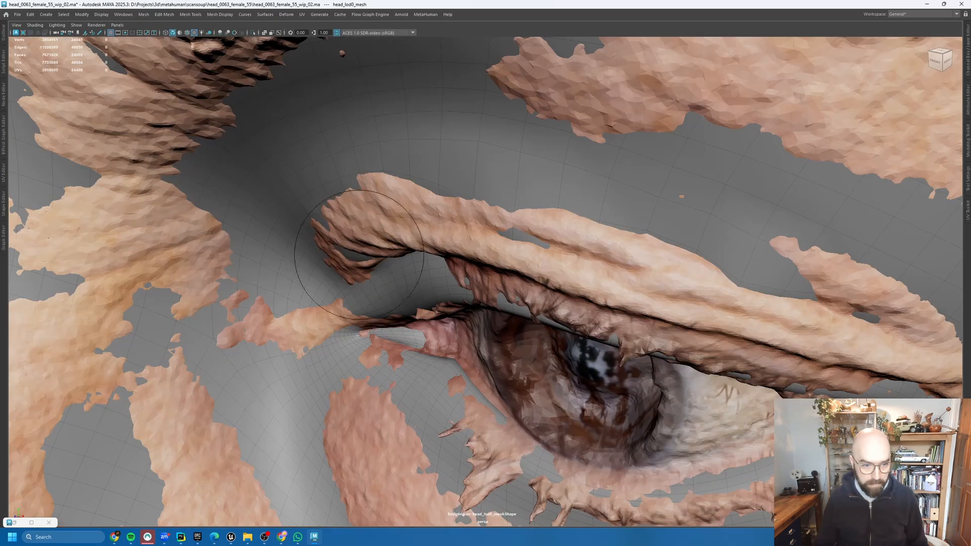
Step: Relax the surface around the upper eyelid crease with head_lod0_mesh isolated
alt+drag(566, 197, 485, 273)
key(ctrl+1)
key(ctrl+1)
key(ctrl+1)
key(ctrl+space)
alt+right_drag(622, 273, 582, 238)
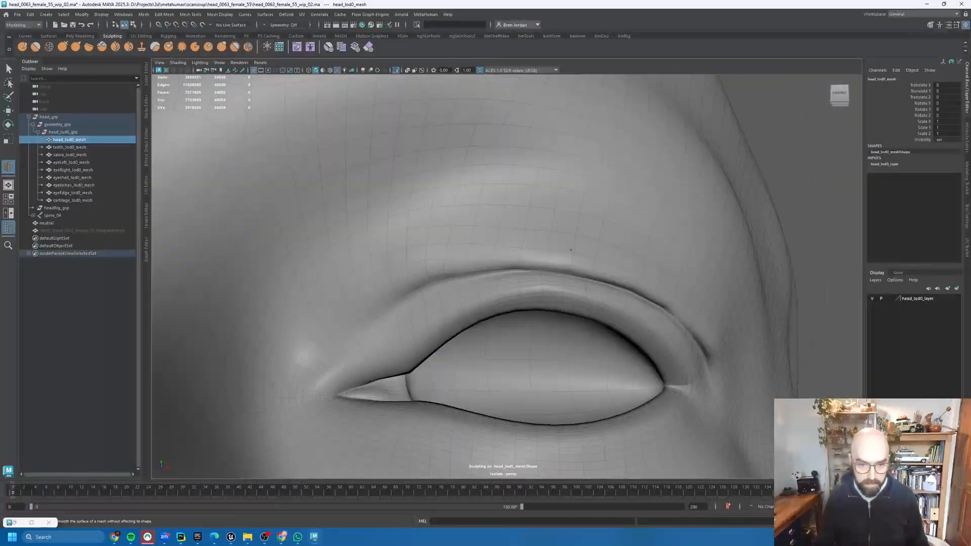
alt+drag(582, 238, 632, 260)
key(ctrl+1)
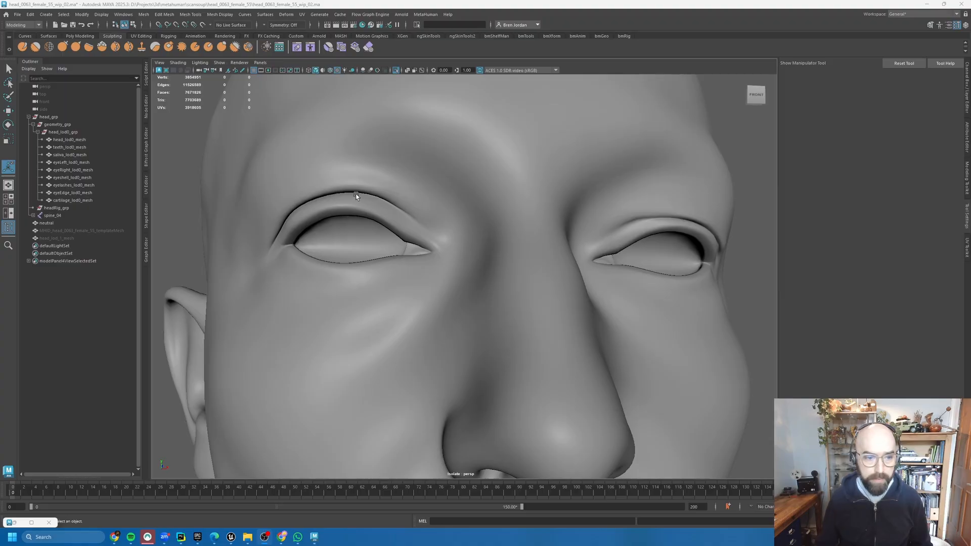
Step: Examine the sculpted eyelids of both eyes on the isolated head mesh and compare them with the scan
alt+drag(357, 194, 369, 194)
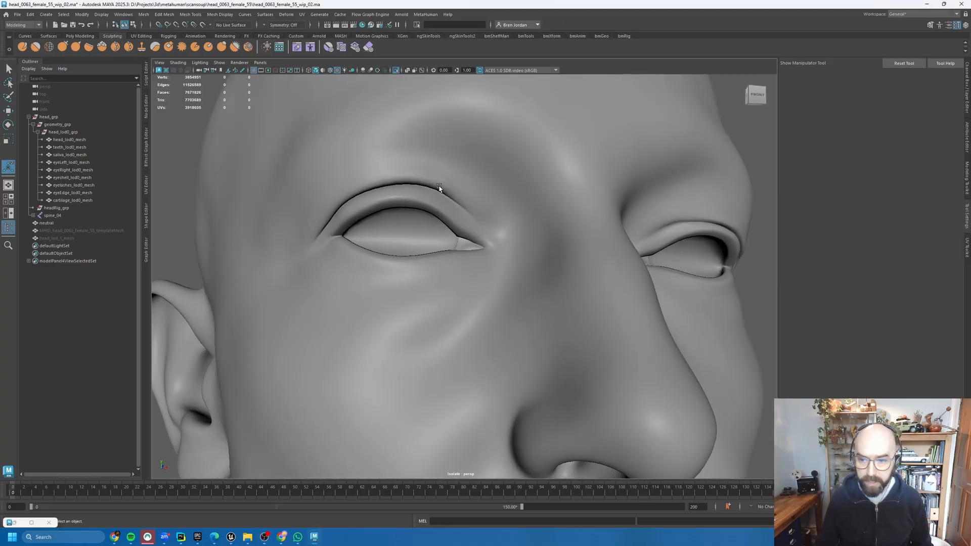
alt+drag(498, 200, 663, 262)
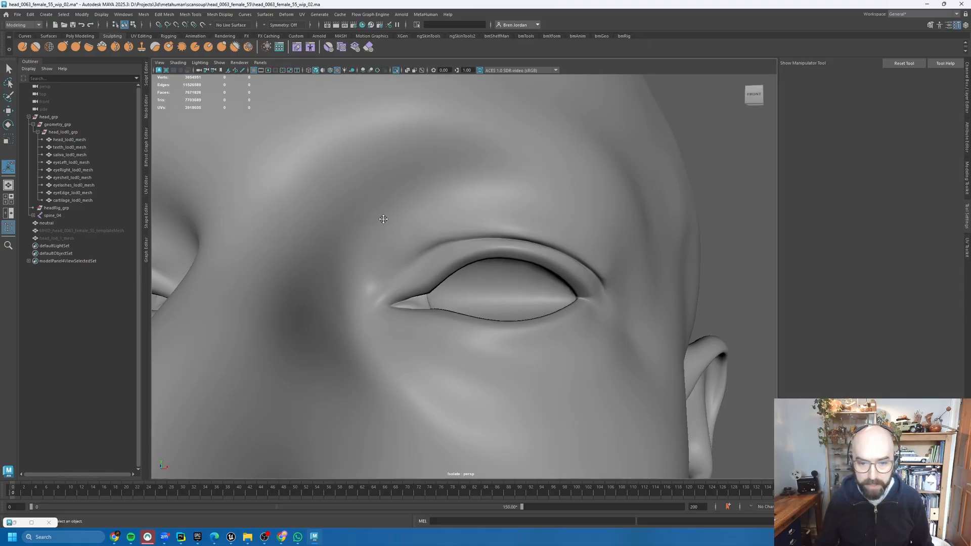
alt+middle_drag(384, 219, 480, 223)
alt+drag(353, 254, 370, 261)
alt+middle_drag(518, 255, 473, 226)
click(503, 234)
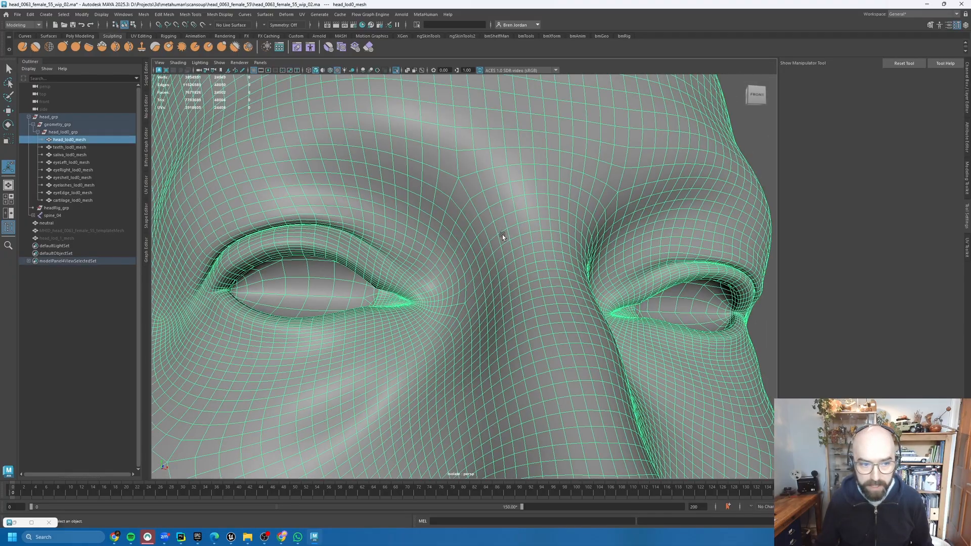
key(ctrl+1)
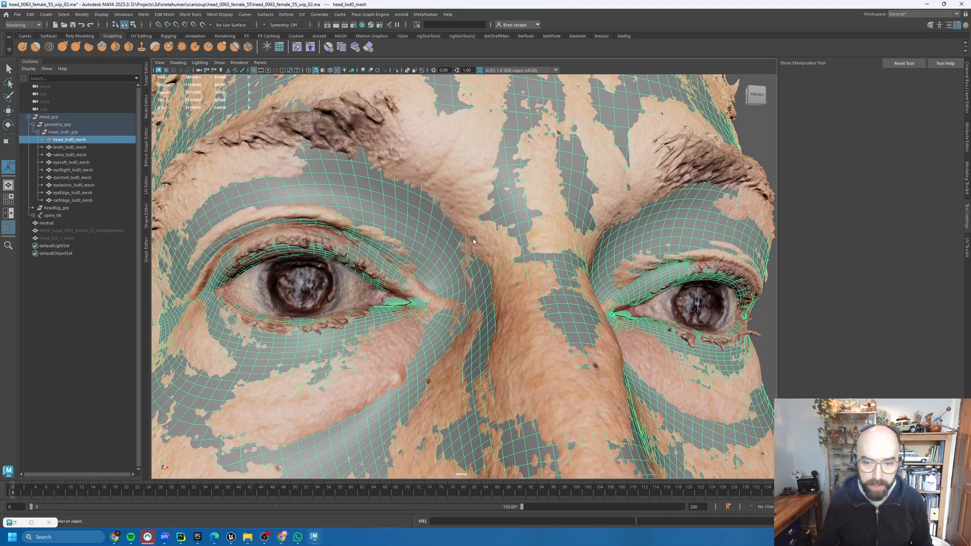
scroll(636, 274, up, 3)
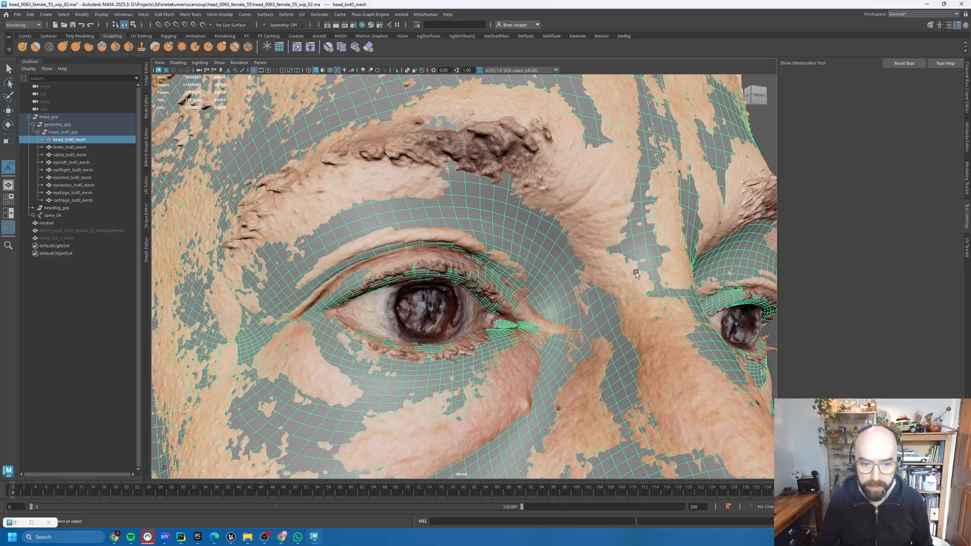
Step: Isolate head_lod0_mesh and examine the eyelid folds, inner eye corners and lid thickness of both eyes up close
key(ctrl+1)
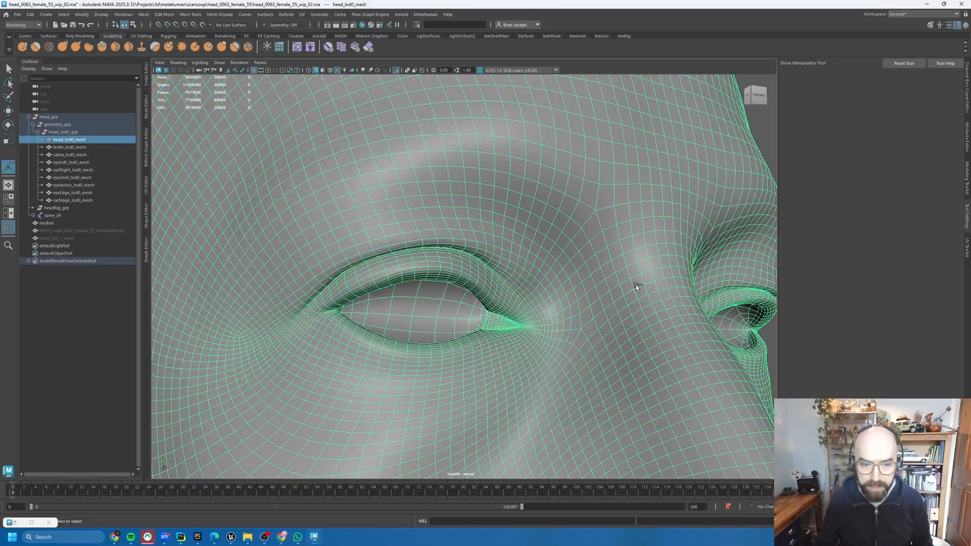
alt+drag(636, 284, 728, 299)
alt+middle_drag(665, 302, 447, 226)
alt+right_drag(448, 226, 630, 249)
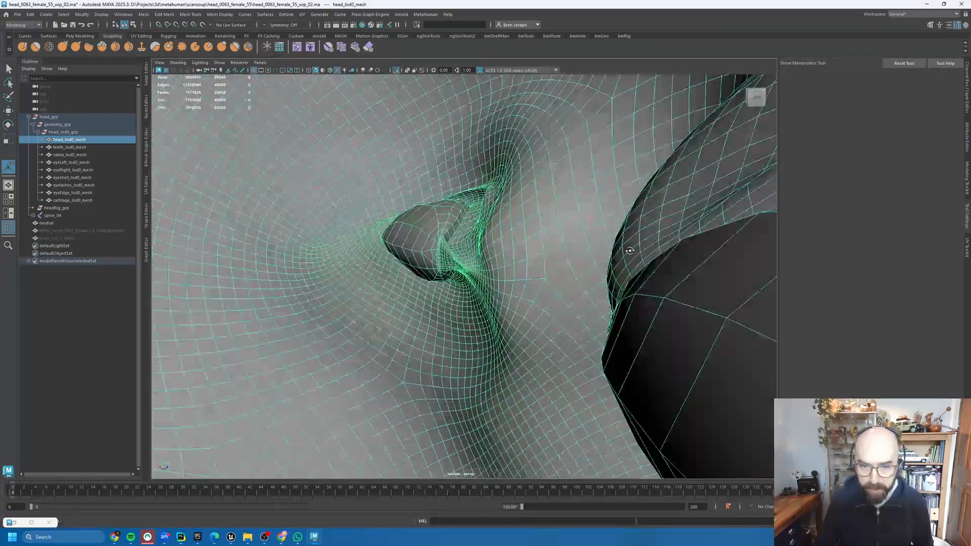
alt+drag(631, 250, 581, 235)
alt+drag(649, 300, 423, 152)
alt+drag(252, 188, 270, 204)
alt+drag(167, 348, 253, 307)
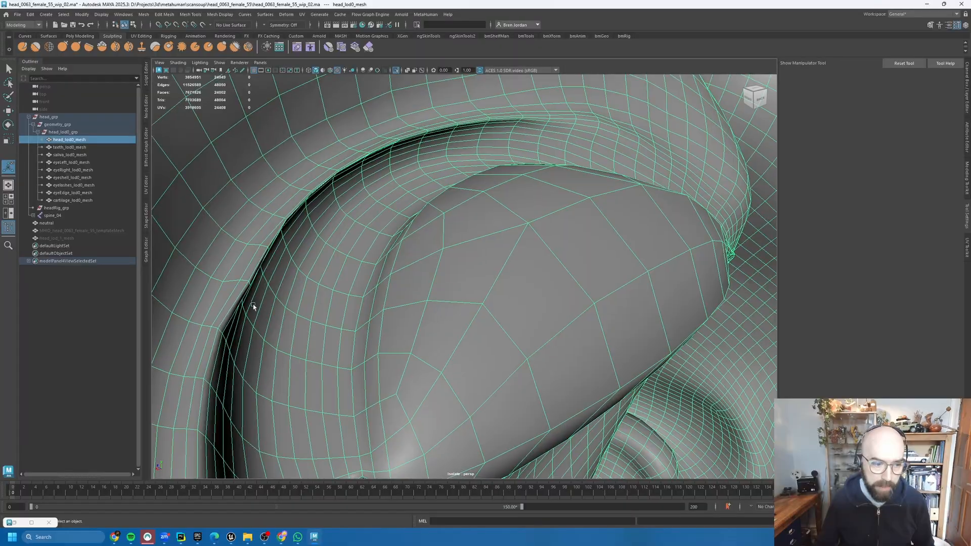
alt+drag(375, 200, 674, 221)
alt+drag(606, 210, 561, 216)
scroll(561, 213, down, 3)
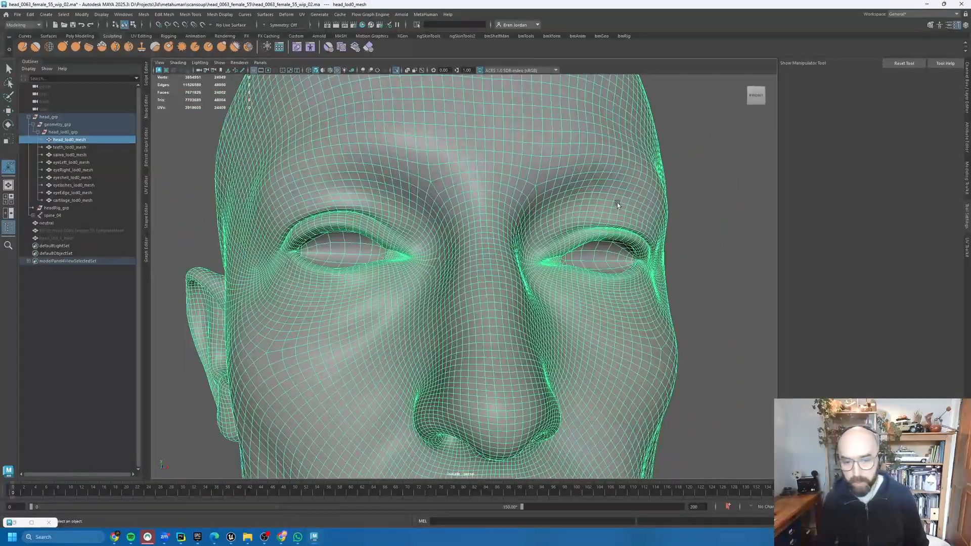
Step: Restore the full scene, unhide head_lod_1_mesh and examine its denser facial surface in isolation
key(ctrl+1)
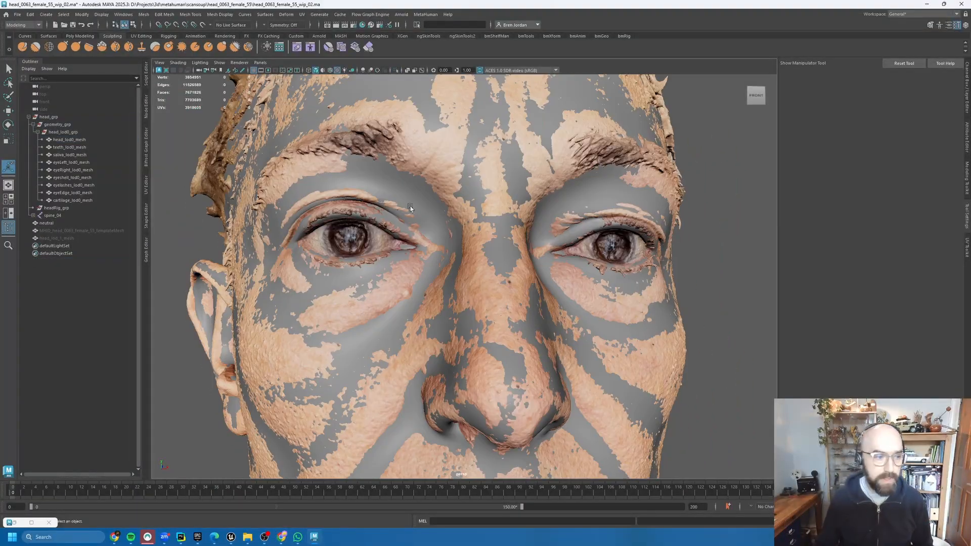
click(76, 238)
key(h)
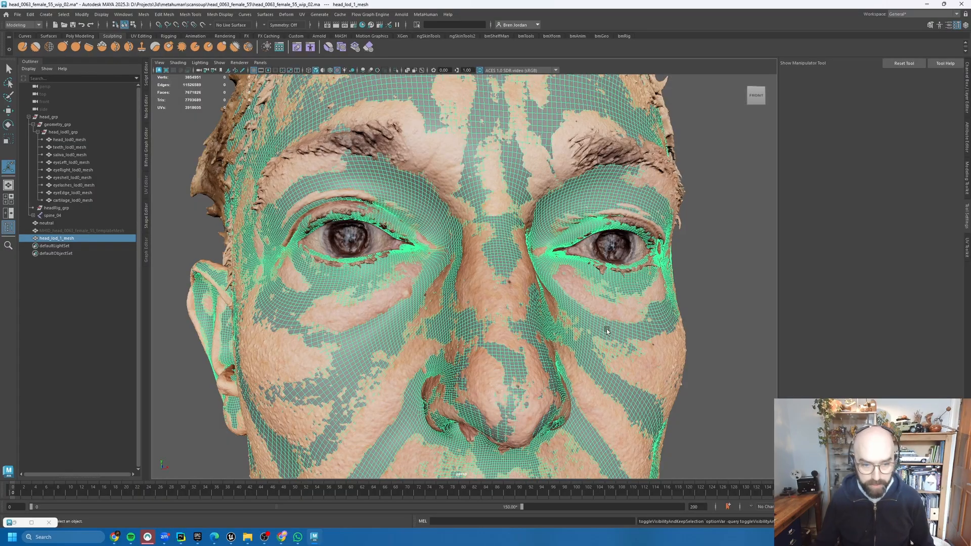
key(ctrl+1)
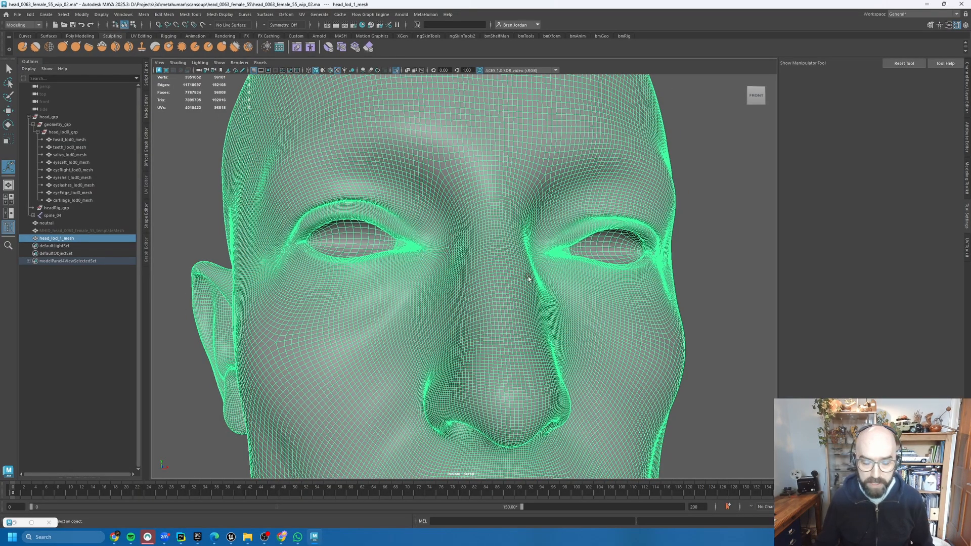
alt+drag(528, 276, 657, 242)
click(685, 238)
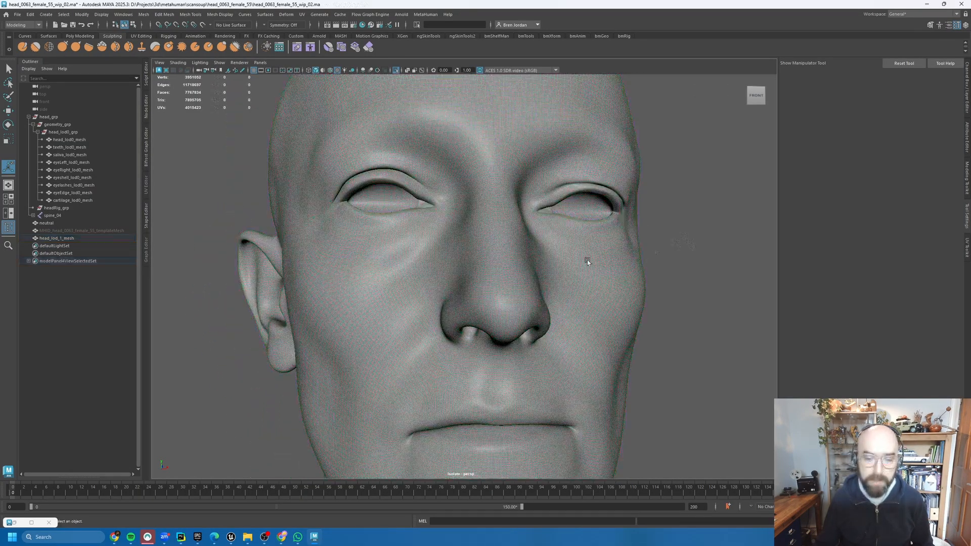
alt+drag(587, 260, 535, 258)
click(596, 278)
key(ctrl+1)
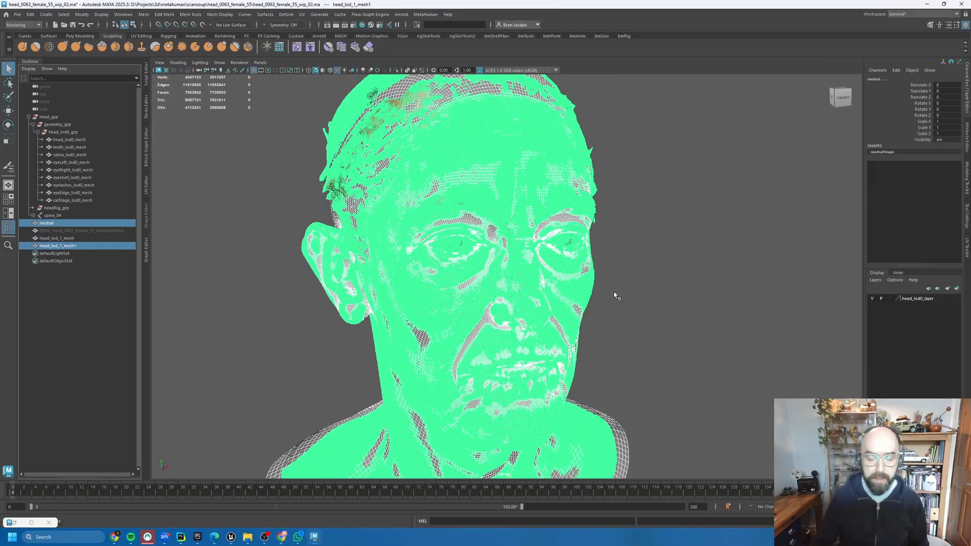
Step: Apply a ShrinkWrap deformer that wraps the duplicate head_lod_1_mesh1 onto the neutral scan
key(space)
click(604, 326)
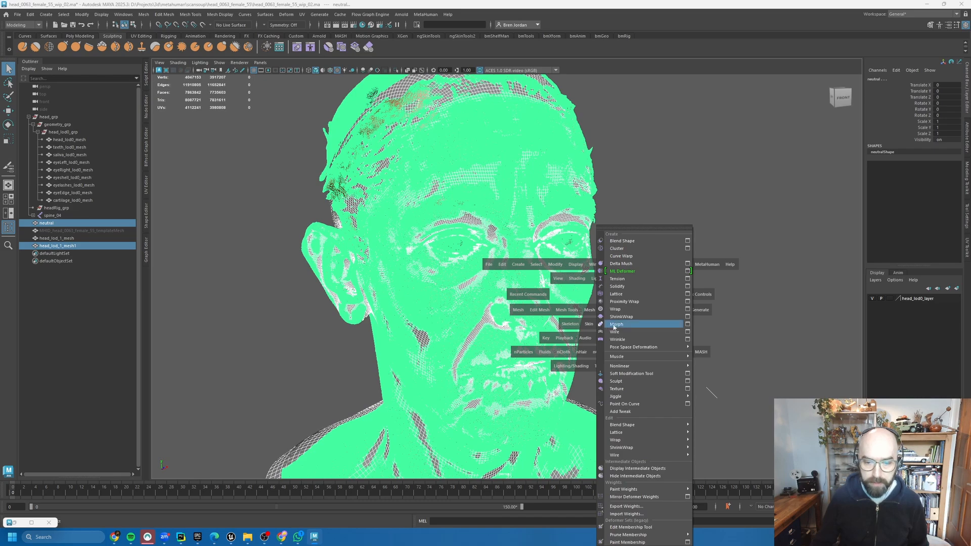
click(634, 318)
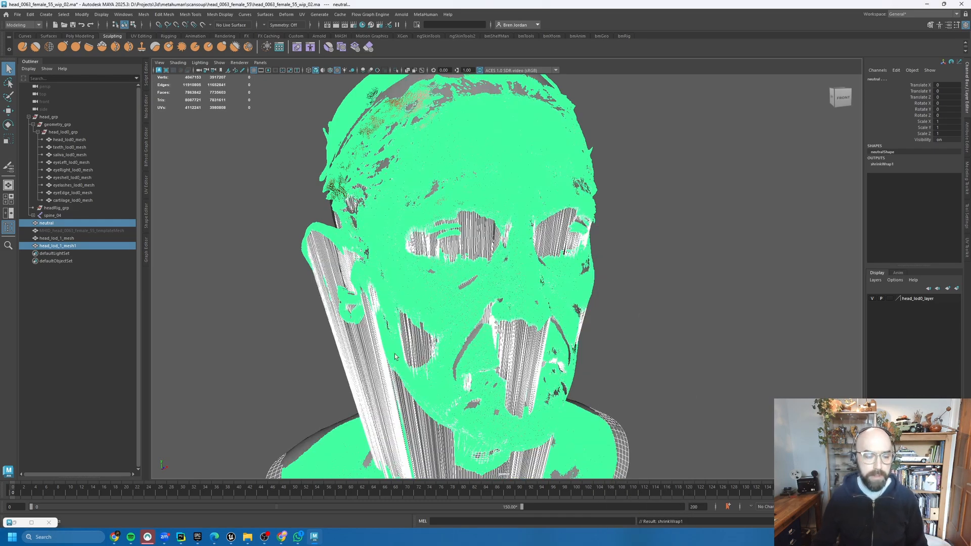
Step: Set the shrink wrap on head_lod_1_mesh1 to Vertex Normals projection and turn Bidirectional on
click(361, 359)
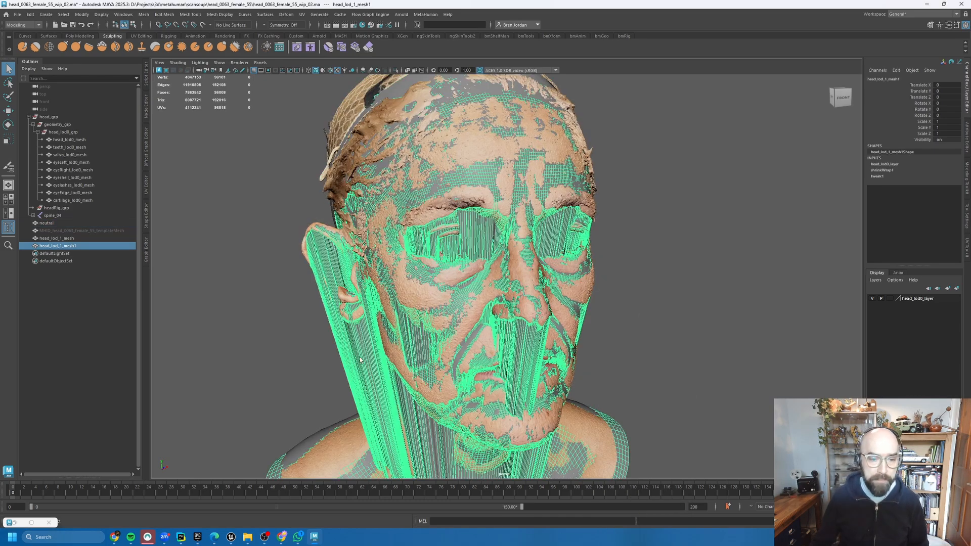
click(885, 172)
click(934, 188)
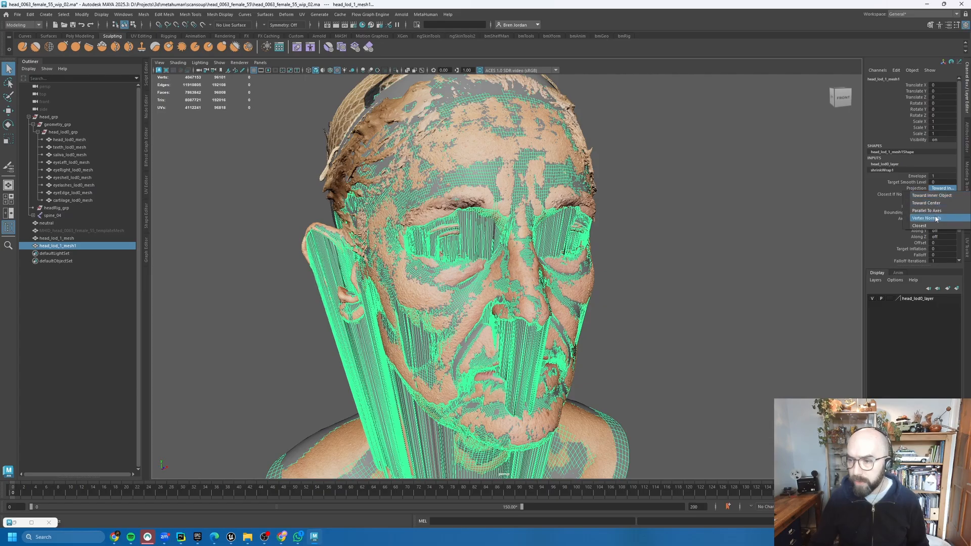
click(933, 215)
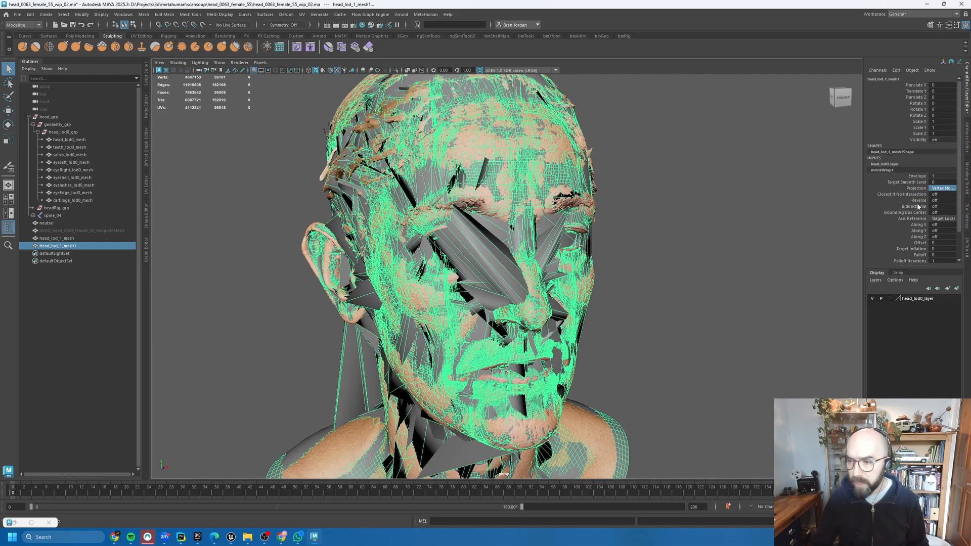
click(917, 207)
middle_drag(839, 235, 829, 232)
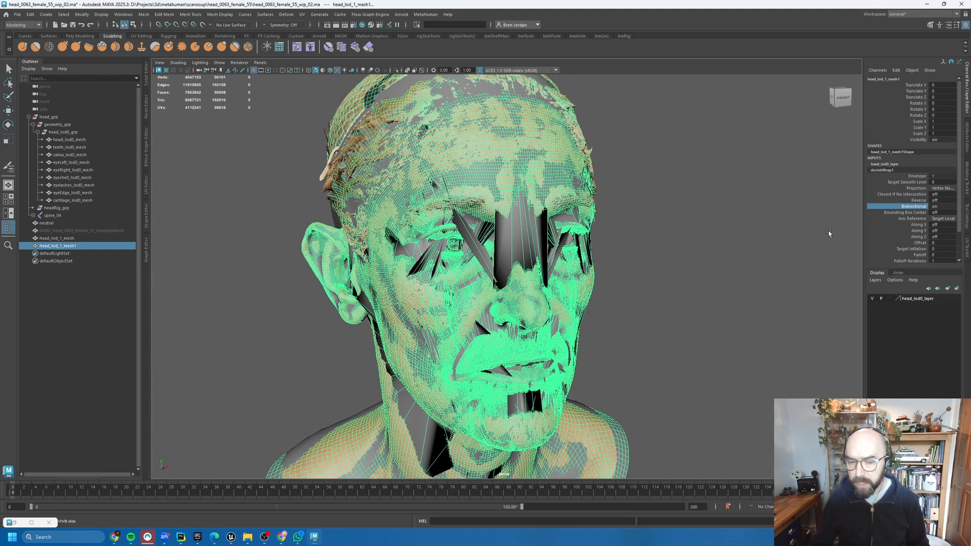
Step: Check the wrapped mesh around the face and neck, and rename the duplicate as projection
alt+drag(639, 281, 614, 237)
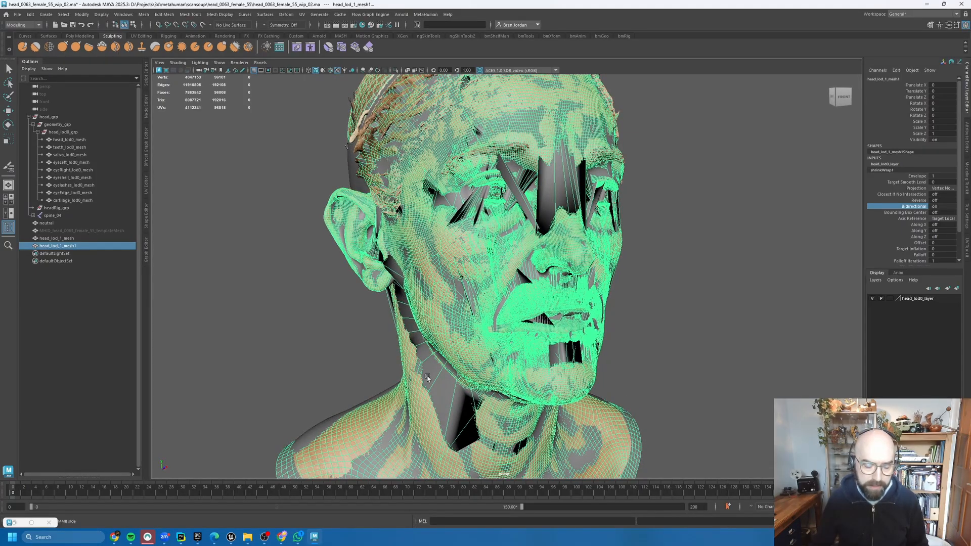
alt+drag(587, 304, 528, 198)
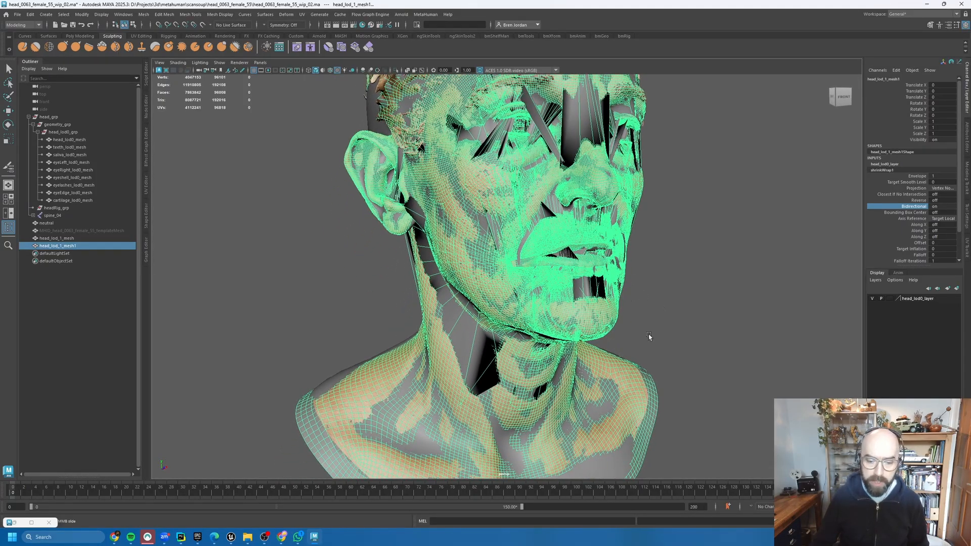
alt+drag(537, 269, 240, 268)
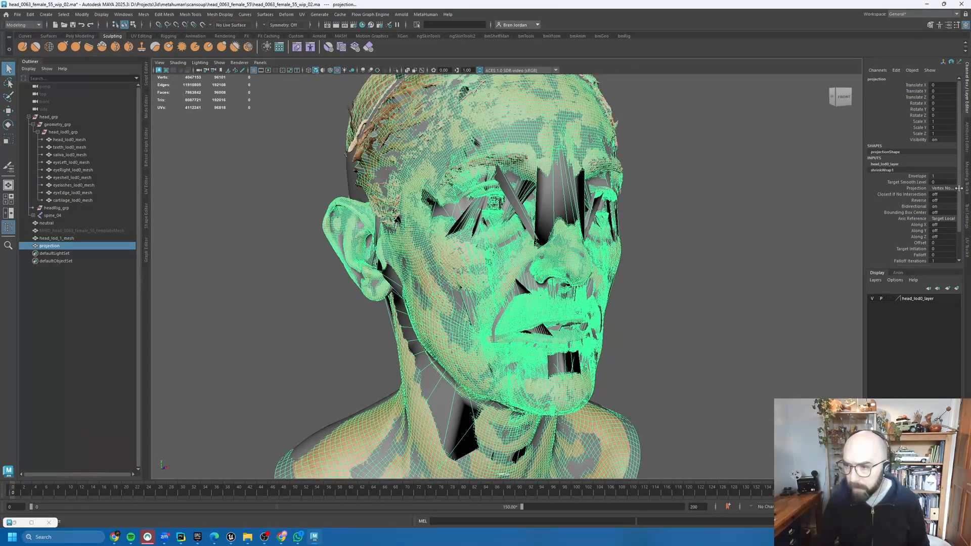
Step: Enable shape preservation on the projection mesh's shrink wrap with 10 steps and set its reprojection to Reprojection Per Step
scroll(959, 189, down, 3)
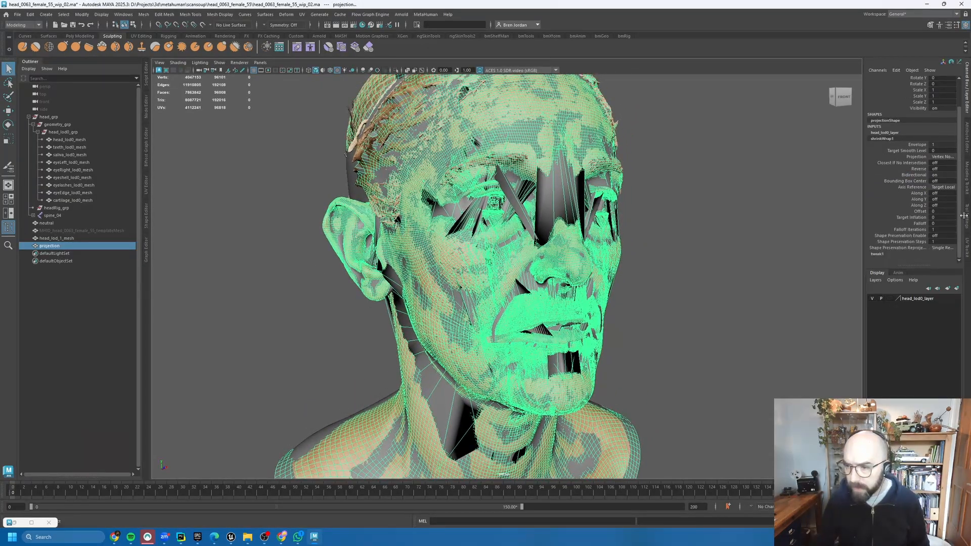
click(910, 236)
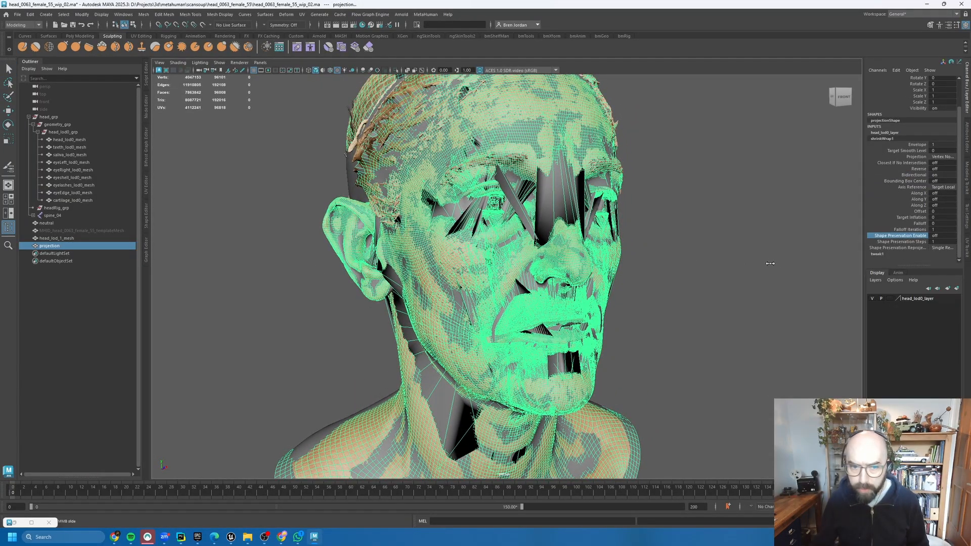
middle_drag(771, 263, 785, 262)
click(942, 242)
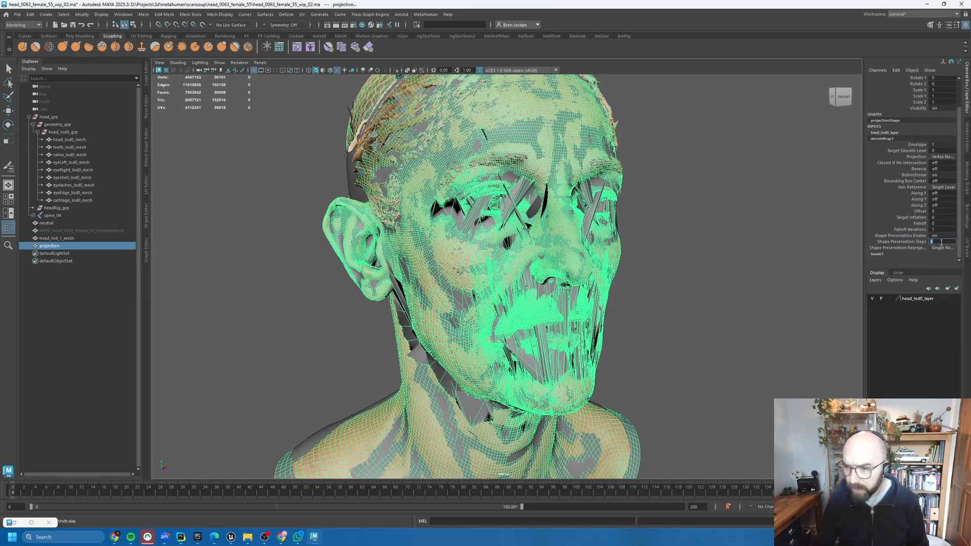
text(10)
key(Return)
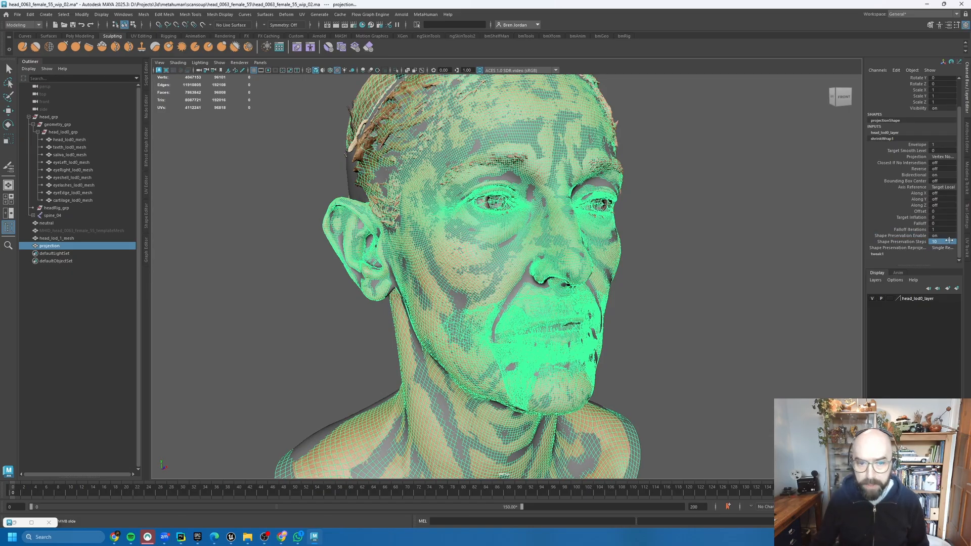
click(942, 248)
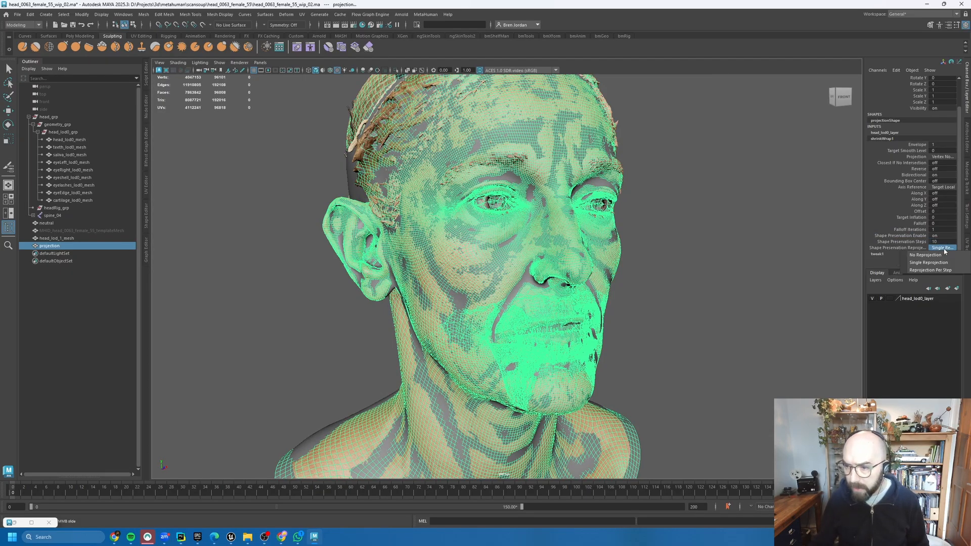
click(932, 270)
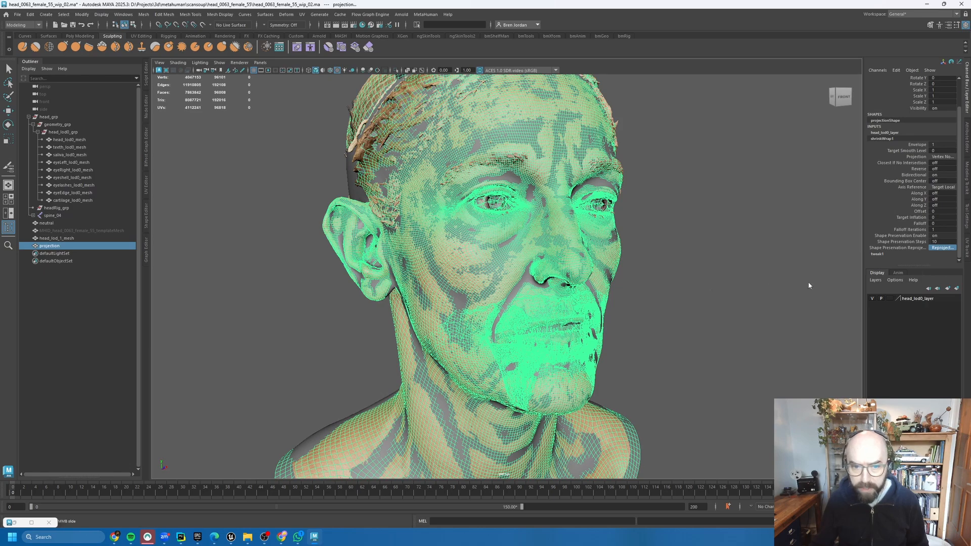
alt+drag(686, 284, 692, 277)
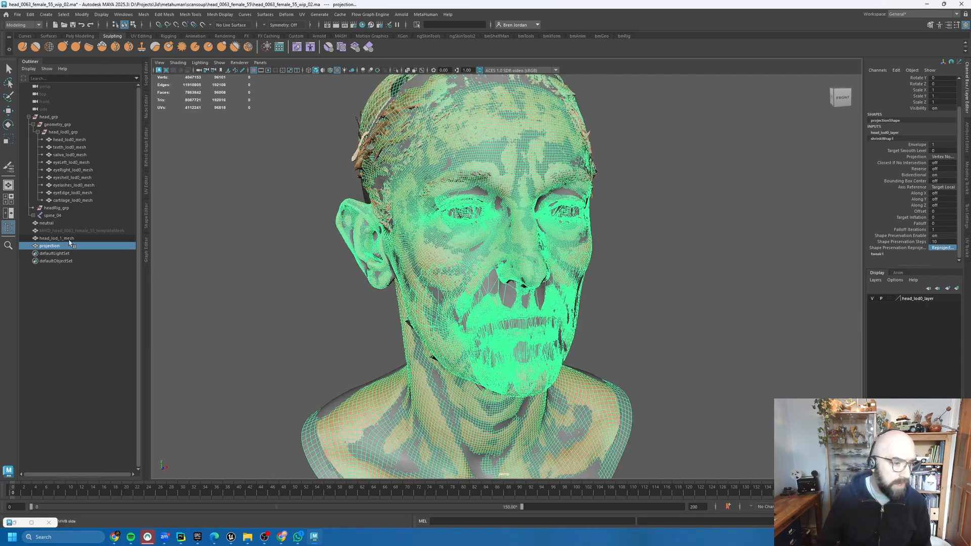
Step: Add the projection mesh as a blend shape target on head_lod_1_mesh and set its weight to 1
ctrl+click(71, 238)
key(space)
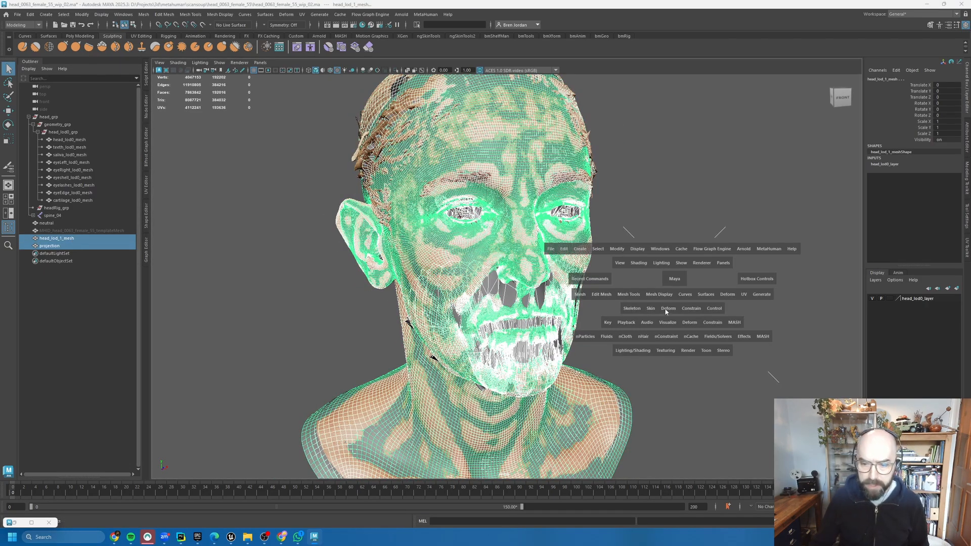
click(667, 309)
click(698, 244)
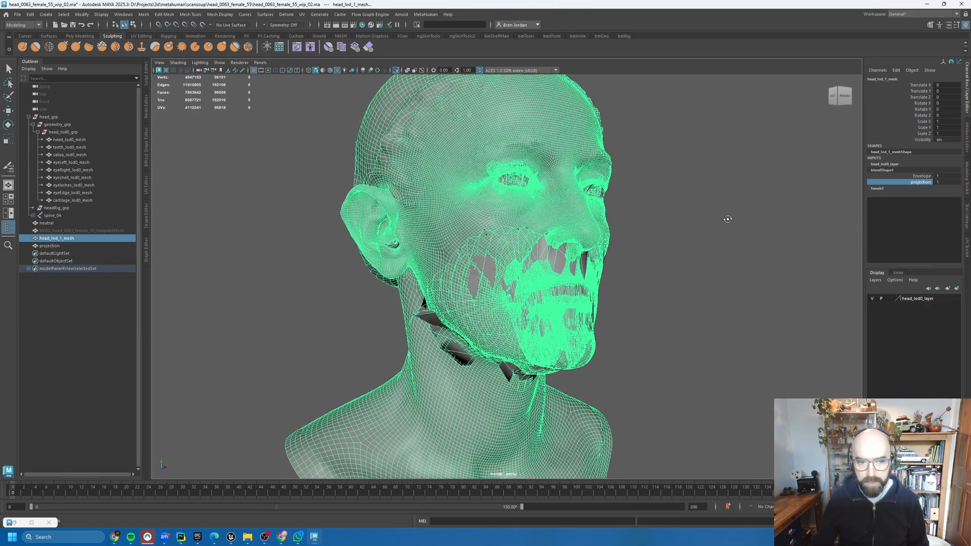
Step: Scrub the projection blend weight on the isolated head_lod_1_mesh and inspect the distortion around the mouth, jaw and ear, leaving the undistorted shape
alt+drag(728, 219, 721, 234)
alt+right_drag(662, 234, 726, 241)
middle_drag(726, 241, 683, 249)
alt+drag(623, 333, 693, 329)
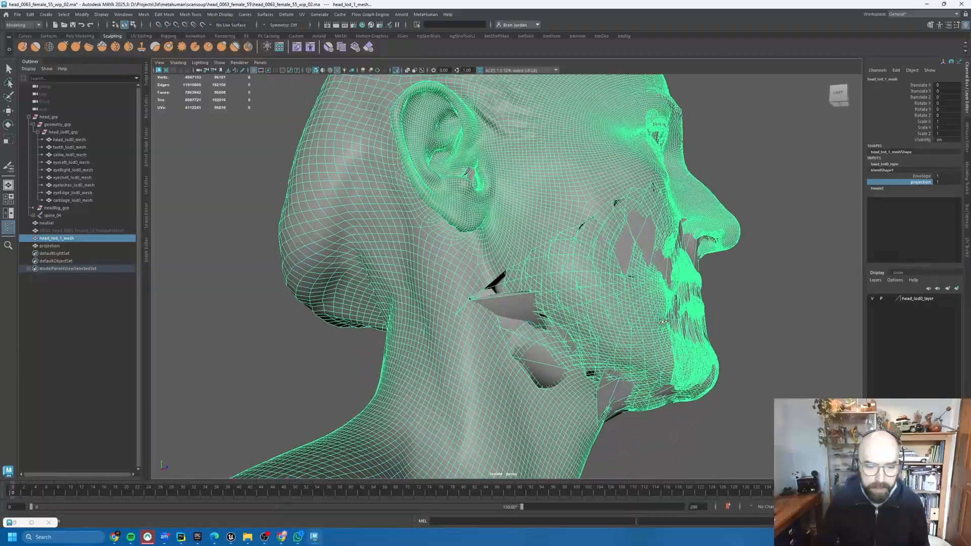
alt+middle_drag(592, 369, 577, 284)
alt+drag(576, 283, 665, 243)
middle_drag(666, 243, 581, 241)
alt+right_drag(581, 240, 652, 219)
Step: Select the mouth interior and lip vertices of head_lod_1_mesh and mask them out of the projection blend shape's painted weights
click(634, 216)
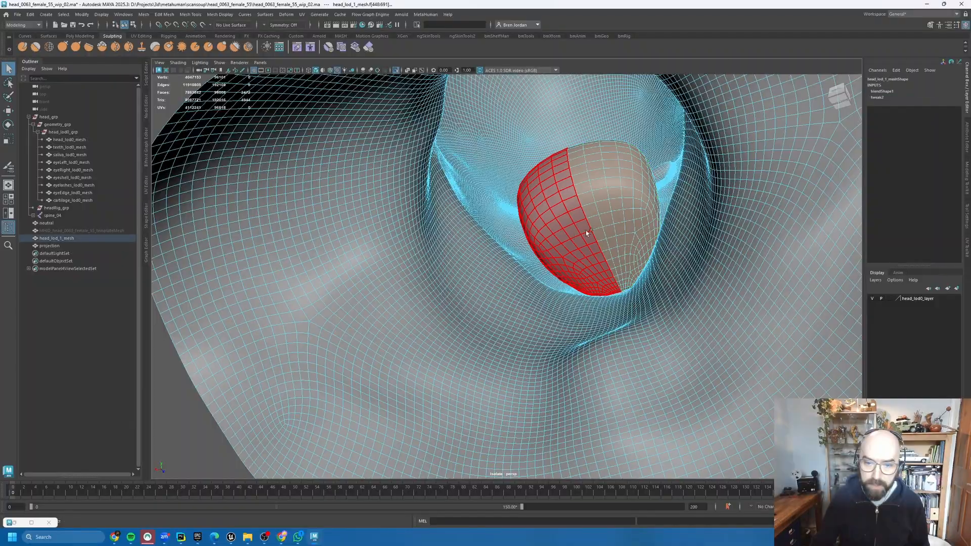
alt+right_drag(685, 222, 607, 238)
alt+drag(607, 238, 545, 232)
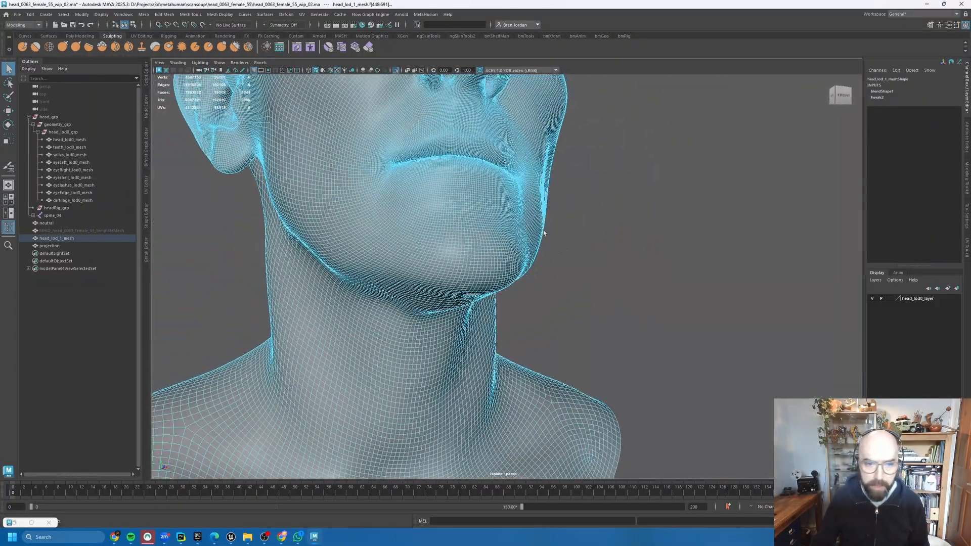
alt+middle_drag(545, 232, 545, 296)
alt+right_drag(545, 295, 563, 259)
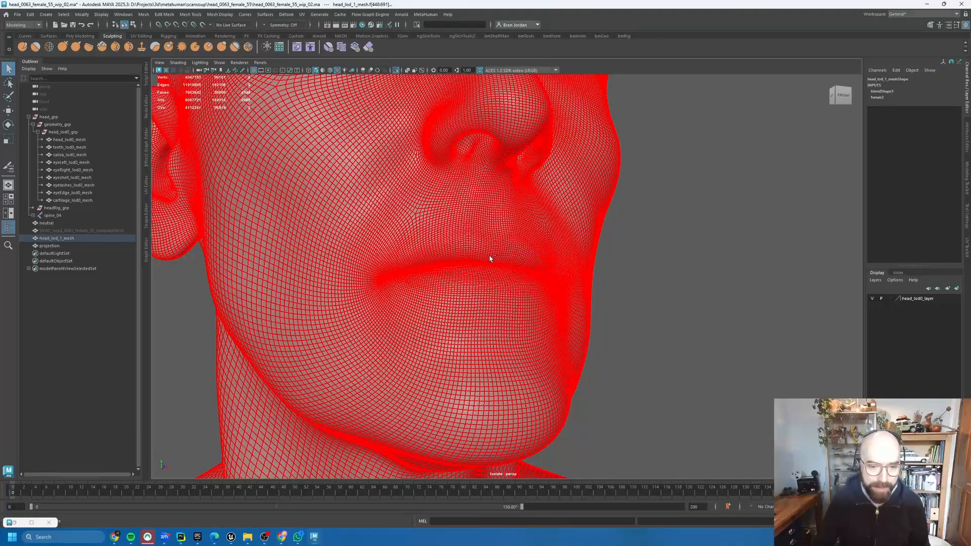
ctrl+right_drag(489, 259, 455, 258)
alt+right_drag(604, 248, 666, 250)
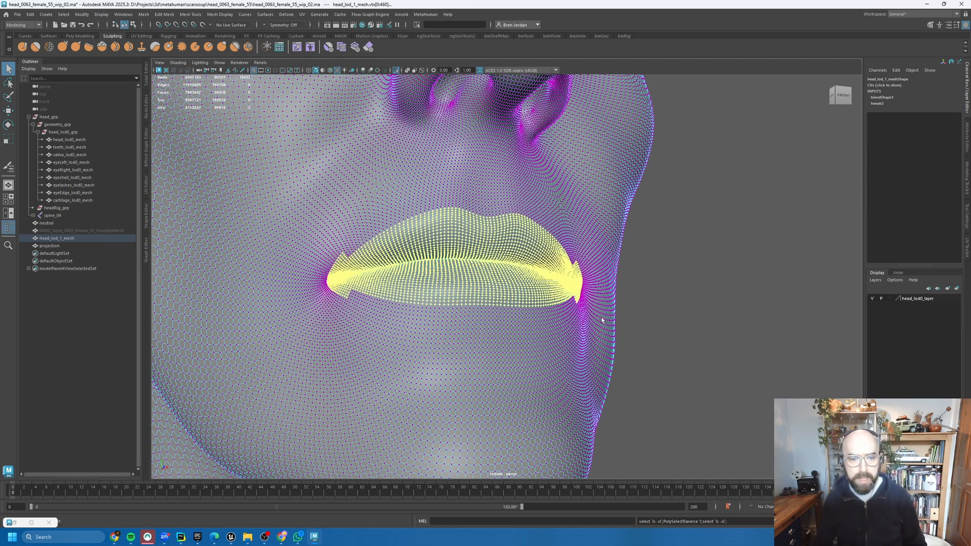
alt+drag(601, 320, 584, 317)
mouse_move(585, 306)
right_down()
mouse_move(593, 433)
mouse_move(706, 449)
right_up()
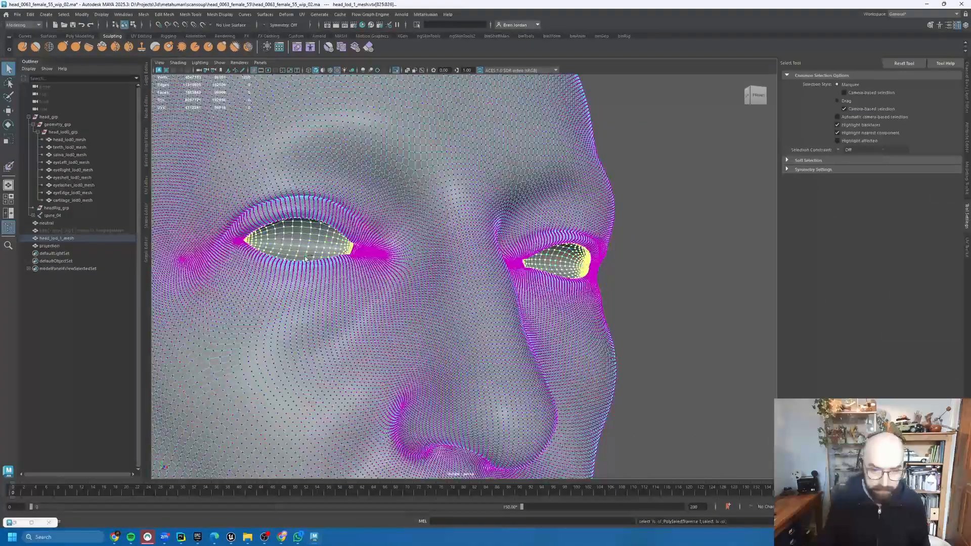
Step: Grow the vertex selection of both eye sockets to the eyelid rims and flood it out of the projection blend weights
key(shift+period)
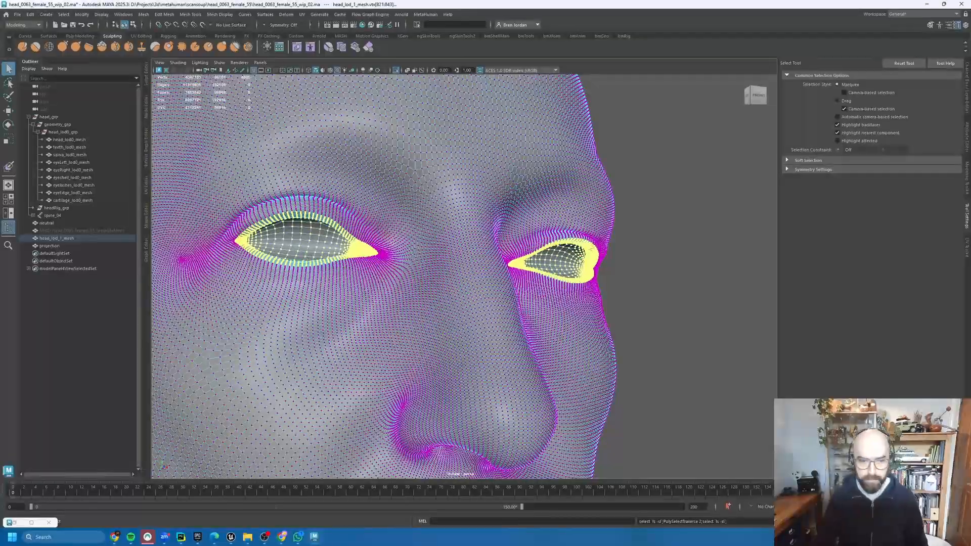
right_drag(576, 303, 703, 448)
click(863, 281)
key(q)
key(F8)
Step: Select the projection blend weight on head_lod_1_mesh and check the masked eye and lip areas on the face
click(966, 87)
click(911, 182)
scroll(658, 253, down, 2)
alt+drag(708, 303, 645, 231)
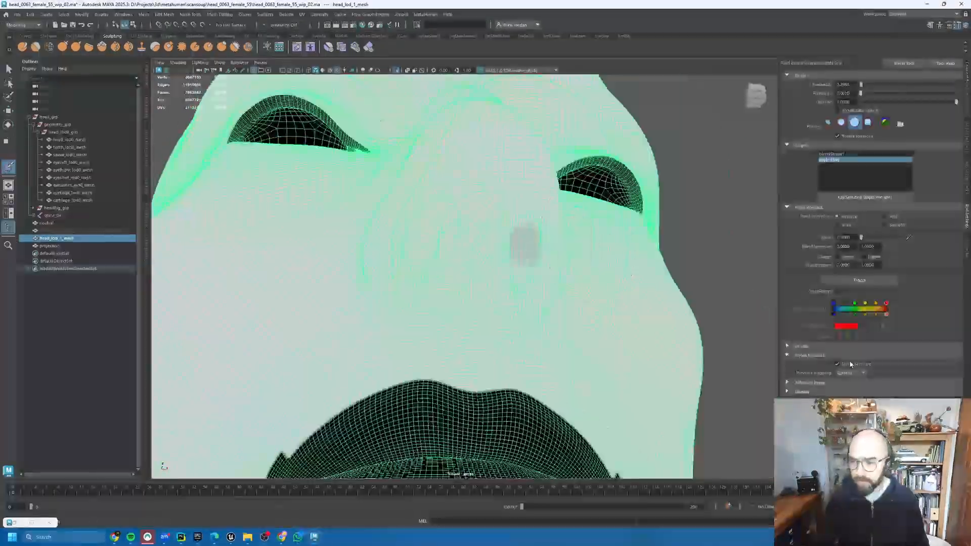
Step: Paint zero projection weight inside both nostrils of head_lod_1_mesh, covering the inner walls up to the nostril rims
mouse_move(521, 172)
mouse_down()
mouse_move(525, 253)
mouse_move(457, 222)
mouse_up()
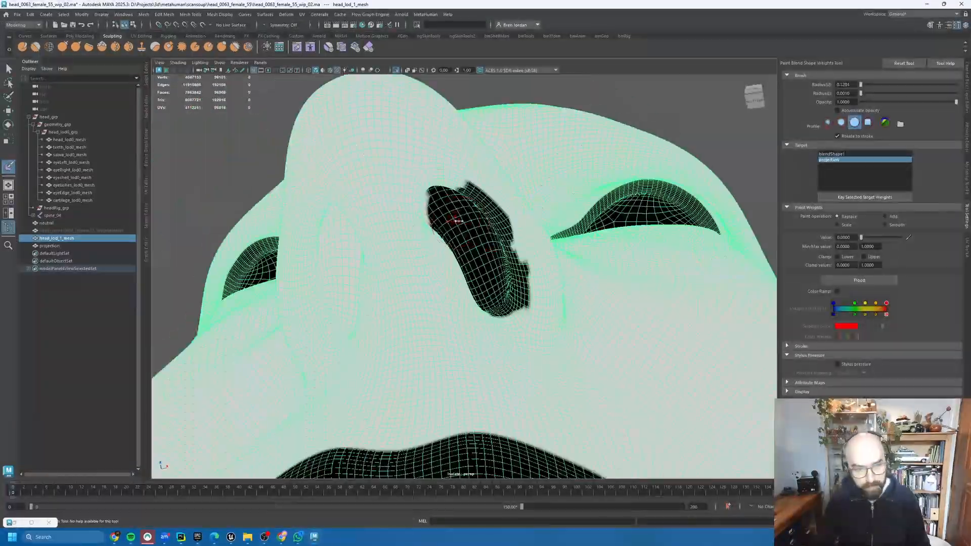
mouse_move(507, 304)
alt+mouse_down()
mouse_move(483, 349)
mouse_move(544, 251)
alt+mouse_up()
key(b)
mouse_move(544, 251)
mouse_down()
mouse_move(523, 251)
mouse_move(541, 195)
mouse_up()
mouse_move(541, 194)
alt+mouse_down()
mouse_move(471, 243)
mouse_move(511, 288)
alt+mouse_up()
alt+middle_drag(511, 288, 530, 287)
alt+drag(530, 288, 681, 301)
alt+drag(578, 274, 512, 323)
alt+right_drag(465, 269, 354, 274)
Step: Set the projection blend shape weight to 1.000 with the face and neck of the head in view
click(146, 216)
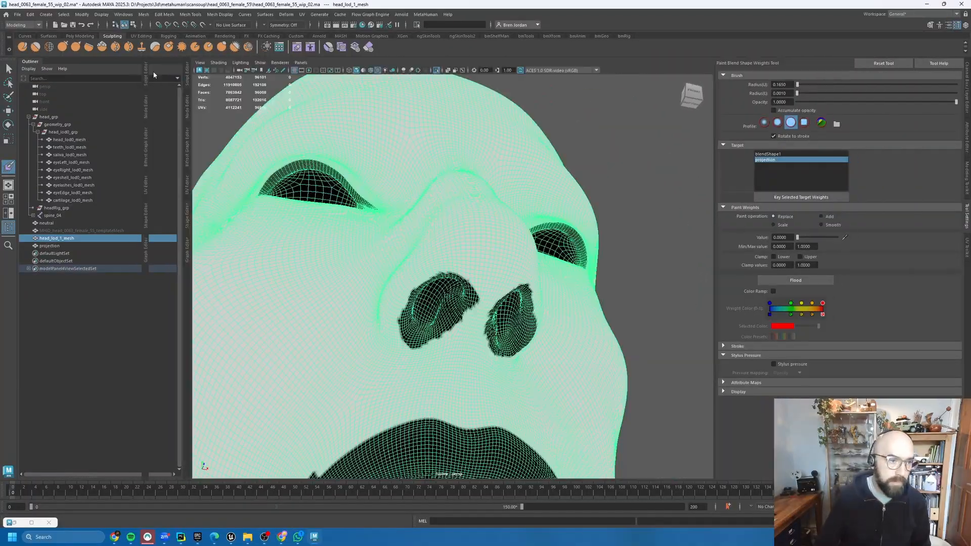
drag(227, 109, 287, 108)
alt+drag(379, 248, 451, 296)
alt+right_drag(451, 297, 394, 298)
Step: Select the vertices along the neck's open border, grow the selection inward, and flood them out of the projection weights
key(q)
right_drag(427, 310, 384, 316)
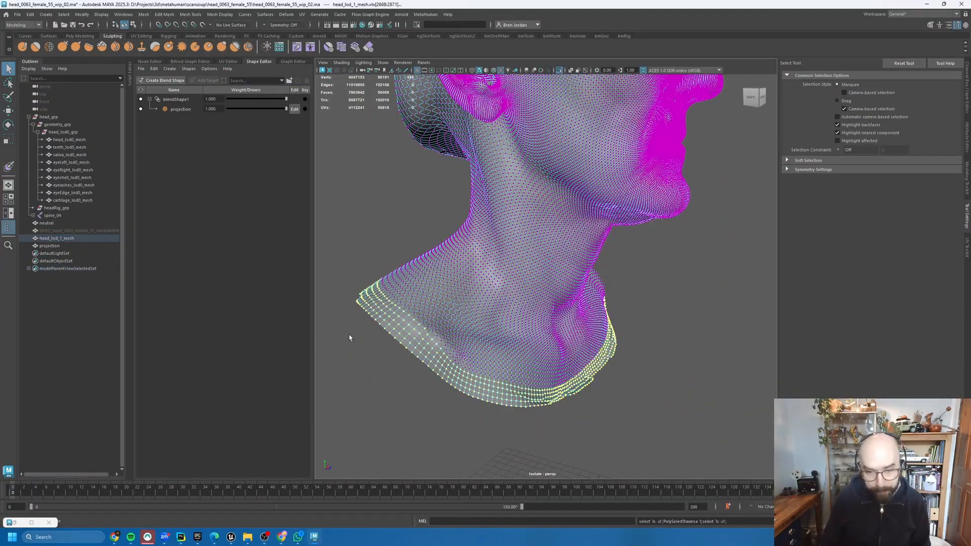
alt+drag(547, 319, 582, 313)
mouse_move(586, 311)
right_down()
mouse_move(588, 336)
mouse_move(587, 312)
right_up()
key(y)
click(859, 280)
key(q)
alt+drag(658, 283, 616, 284)
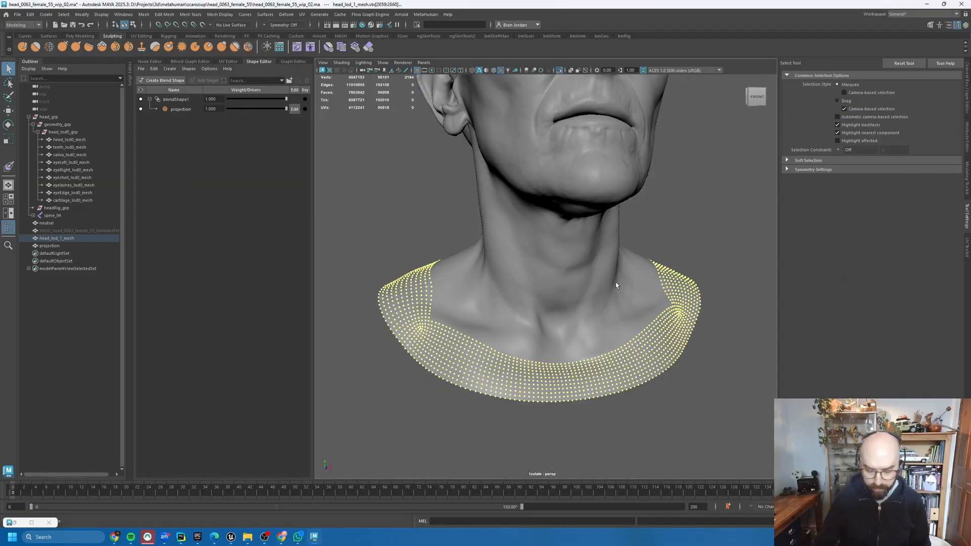
right_drag(616, 284, 642, 258)
Step: Lower the projection blend weight and paint the ear canal opening out of the projection weights
key(y)
alt+middle_drag(500, 136, 479, 295)
alt+right_drag(479, 295, 582, 294)
drag(287, 108, 220, 114)
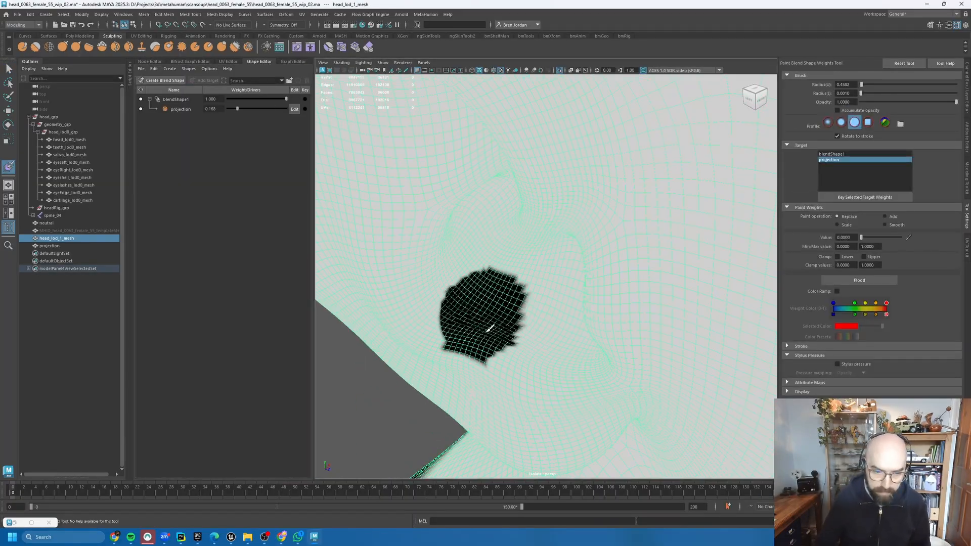
alt+drag(490, 328, 607, 304)
Step: Set the projection blend weight to 0 and paint the upper eyelid and its crease out of the projection weights
mouse_move(237, 109)
mouse_down()
mouse_move(245, 109)
mouse_move(235, 109)
mouse_up()
alt+drag(658, 232, 707, 251)
drag(235, 109, 227, 109)
mouse_move(658, 245)
alt+right_down()
mouse_move(579, 245)
mouse_move(647, 245)
alt+right_up()
alt+middle_drag(530, 231, 507, 222)
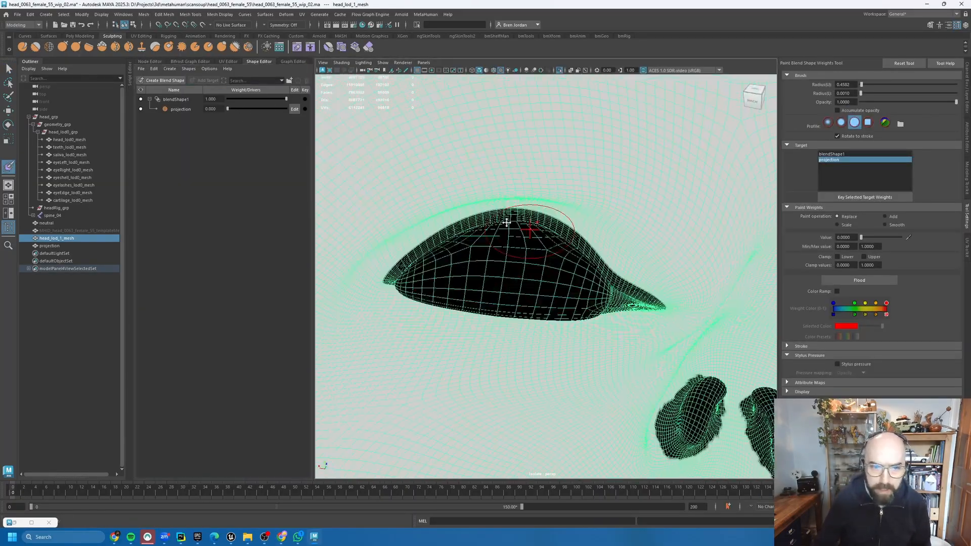
alt+right_drag(507, 223, 597, 223)
mouse_move(443, 219)
mouse_down()
mouse_move(574, 217)
mouse_move(728, 278)
mouse_up()
alt+middle_drag(607, 284, 731, 247)
alt+middle_drag(650, 347, 542, 235)
alt+drag(542, 234, 511, 253)
alt+right_drag(511, 253, 572, 253)
mouse_move(415, 344)
mouse_down()
mouse_move(447, 235)
mouse_move(420, 222)
mouse_up()
drag(420, 223, 646, 289)
alt+middle_drag(646, 288, 469, 268)
alt+drag(469, 269, 581, 273)
Step: Restore the projection blend weight to 1.000 and paint more of the eye and brow area with zero projection weight
drag(228, 109, 298, 109)
alt+right_drag(632, 253, 572, 253)
mouse_move(658, 253)
alt+middle_down()
mouse_move(473, 254)
mouse_move(673, 256)
alt+middle_up()
alt+right_drag(607, 256, 493, 258)
drag(529, 260, 544, 260)
drag(688, 213, 453, 253)
alt+middle_drag(708, 227, 481, 234)
alt+drag(481, 234, 446, 253)
mouse_move(450, 260)
mouse_down()
mouse_move(581, 239)
mouse_move(450, 236)
mouse_up()
Step: Paint the hair-covered scalp, from the hairline behind the ears to the back of the head, with zero projection weight
alt+drag(658, 243, 506, 243)
alt+right_drag(633, 245, 546, 245)
drag(572, 230, 607, 229)
mouse_move(632, 202)
mouse_down()
mouse_move(581, 239)
mouse_move(601, 232)
mouse_move(582, 258)
mouse_up()
mouse_move(430, 193)
alt+mouse_down()
mouse_move(486, 255)
mouse_move(597, 273)
alt+mouse_up()
drag(566, 243, 462, 329)
alt+right_drag(557, 314, 456, 314)
mouse_move(445, 304)
alt+mouse_down()
mouse_move(521, 308)
mouse_move(470, 344)
alt+mouse_up()
mouse_move(455, 314)
alt+mouse_down()
mouse_move(551, 321)
mouse_move(622, 274)
alt+mouse_up()
drag(506, 283, 536, 243)
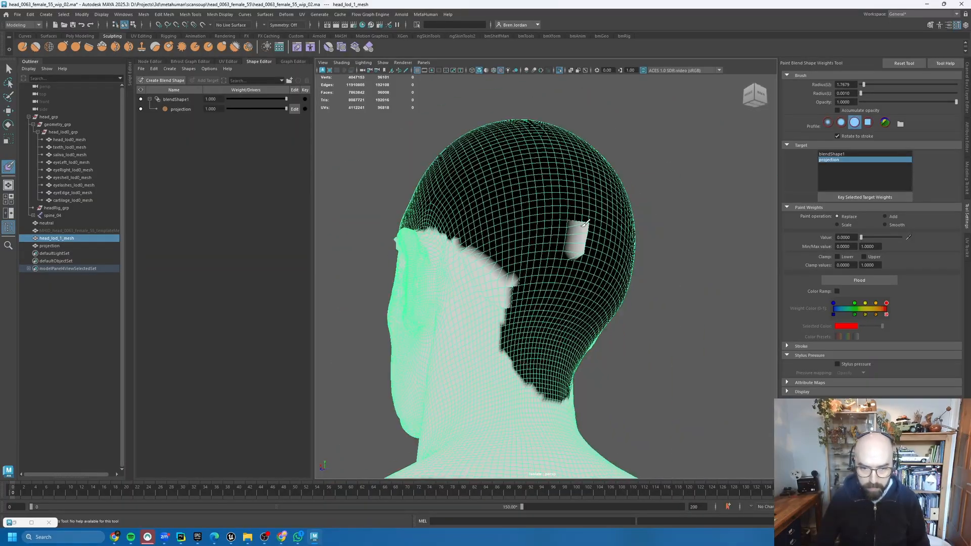
mouse_move(586, 223)
alt+mouse_down()
mouse_move(511, 230)
mouse_move(580, 249)
alt+mouse_up()
key(q)
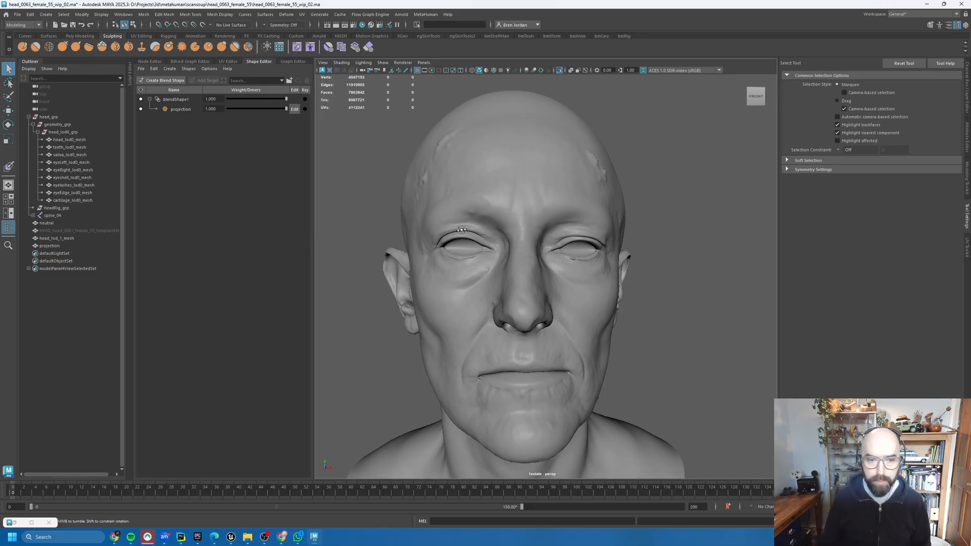
alt+drag(462, 230, 582, 252)
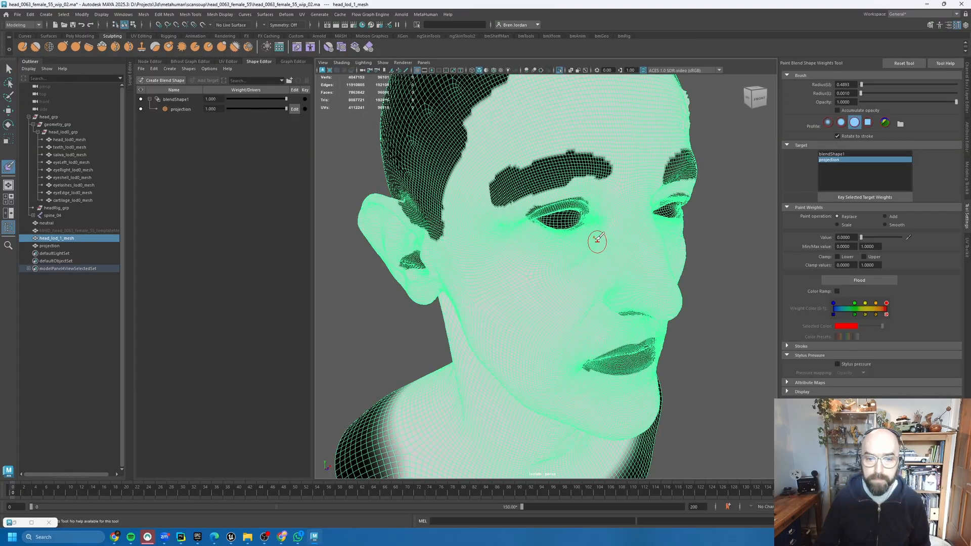
Step: Smooth the edges of the eyebrow mask in the projection weights
scroll(597, 239, up, 3)
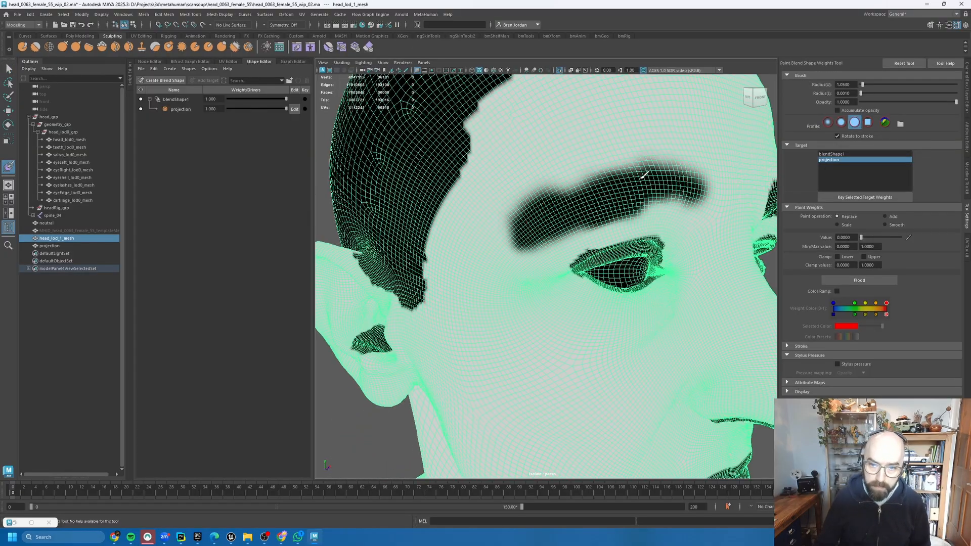
shift+drag(642, 175, 597, 189)
alt+drag(597, 189, 551, 192)
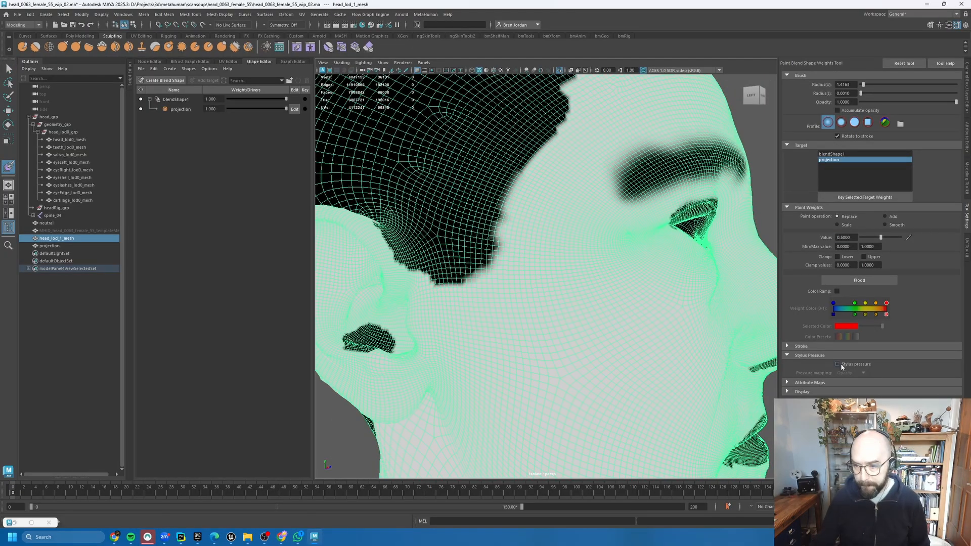
Step: Enable stylus pressure and soften the hairline mask edge around the temple and above the ear using a weight value of 0.5
click(838, 364)
drag(493, 220, 478, 261)
alt+middle_drag(486, 243, 527, 234)
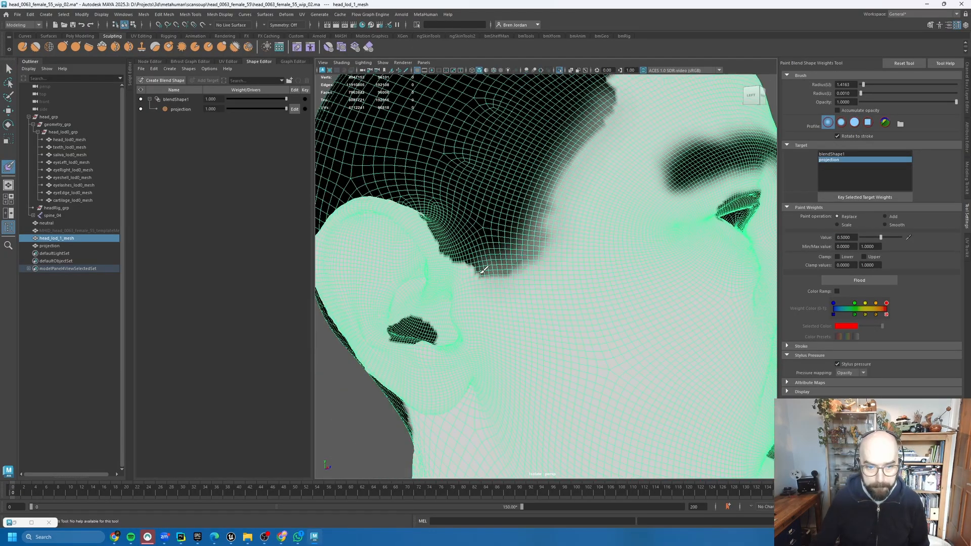
drag(476, 222, 458, 273)
mouse_move(557, 202)
alt+mouse_down()
mouse_move(521, 261)
mouse_move(587, 213)
alt+mouse_up()
mouse_move(673, 238)
alt+mouse_down()
mouse_move(565, 260)
mouse_move(591, 253)
mouse_move(607, 286)
alt+mouse_up()
alt+drag(567, 268, 567, 295)
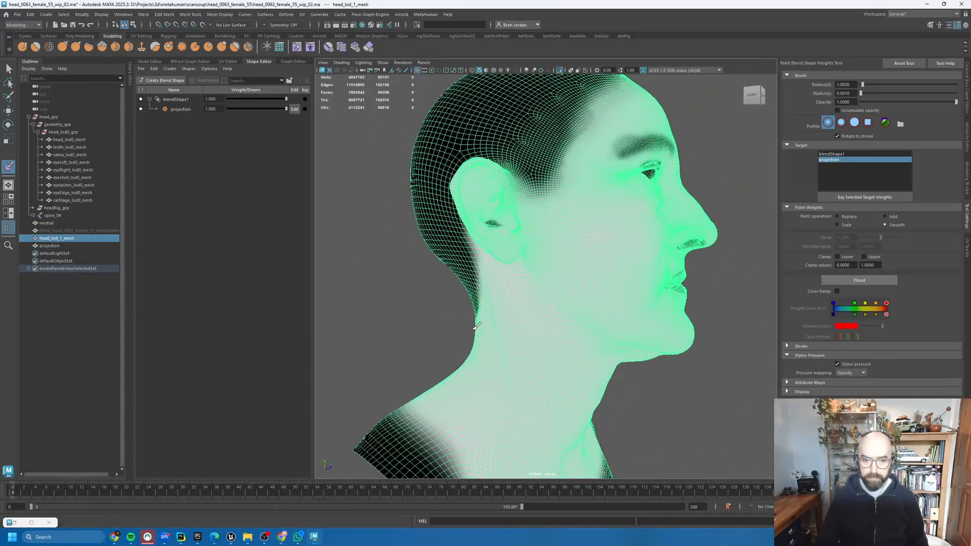
Step: Soften the projection mask's edges at the nape behind the ear and around the ear canal
mouse_move(476, 326)
alt+mouse_down()
mouse_move(494, 340)
mouse_move(466, 212)
alt+mouse_up()
alt+right_drag(466, 213, 417, 263)
mouse_move(417, 263)
mouse_down()
mouse_move(433, 261)
mouse_move(404, 261)
mouse_up()
mouse_move(405, 261)
alt+mouse_down()
mouse_move(451, 130)
mouse_move(564, 305)
mouse_move(555, 403)
mouse_move(523, 323)
alt+mouse_up()
alt+right_drag(524, 324, 567, 324)
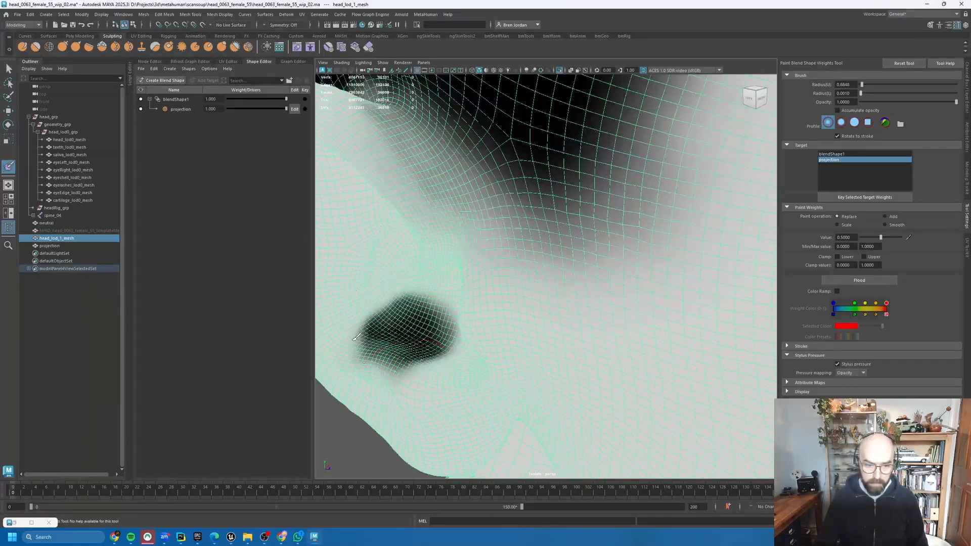
drag(390, 347, 422, 369)
mouse_move(422, 369)
alt+mouse_down()
mouse_move(584, 234)
mouse_move(572, 332)
alt+mouse_up()
Step: Paint projection weight 1.0 back over the upper lip with the solid brush profile, leaving stylus pressure off
mouse_move(587, 384)
alt+mouse_down()
mouse_move(638, 332)
mouse_move(657, 286)
alt+mouse_up()
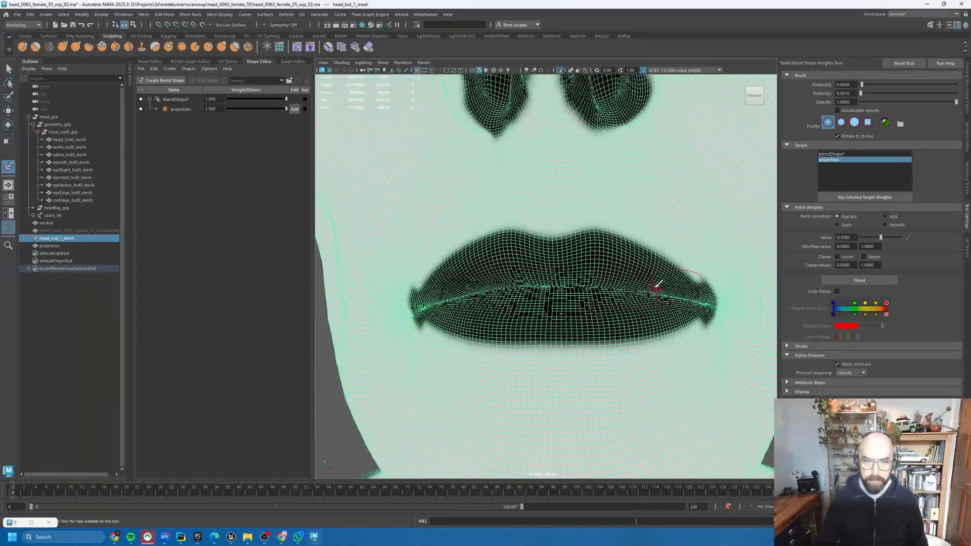
key(q)
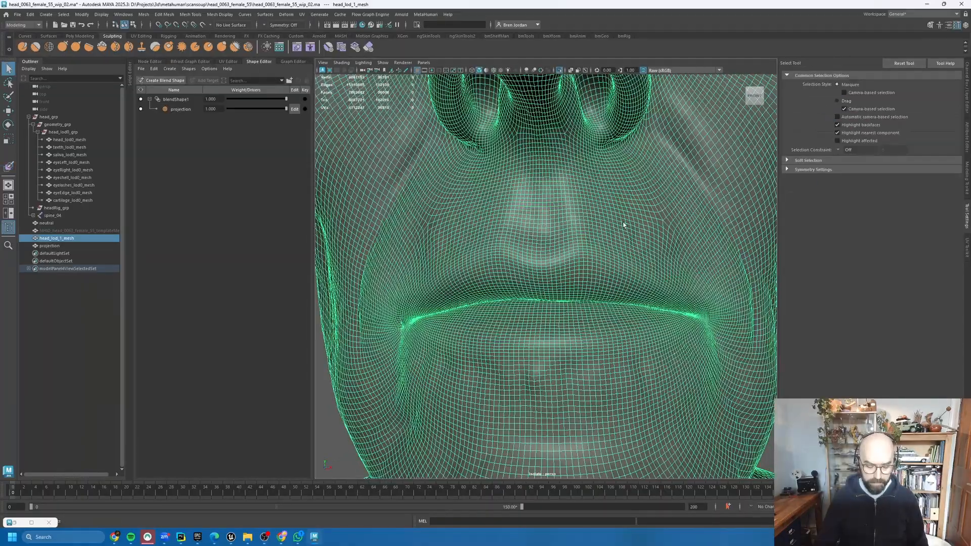
key(y)
alt+right_drag(624, 225, 718, 243)
click(854, 122)
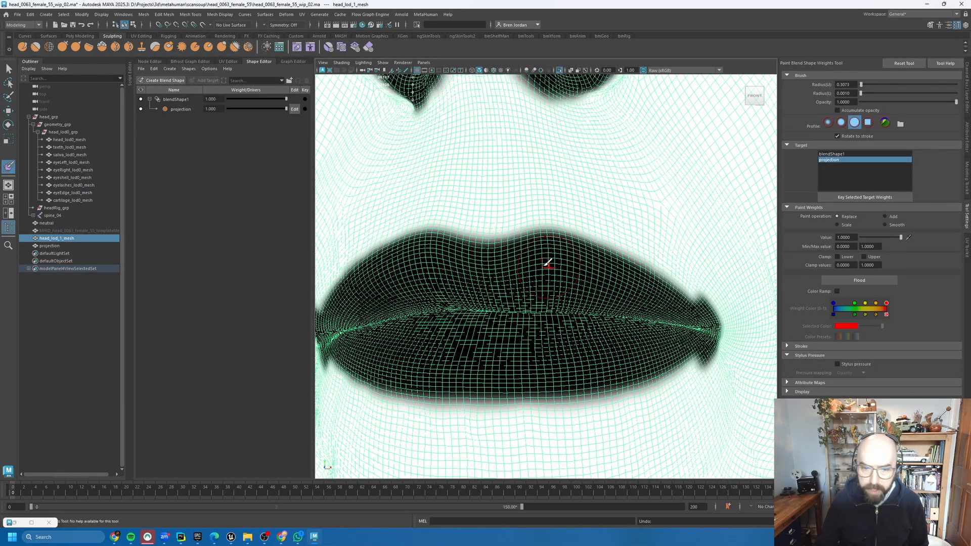
drag(573, 244, 685, 291)
alt+middle_drag(502, 258, 511, 269)
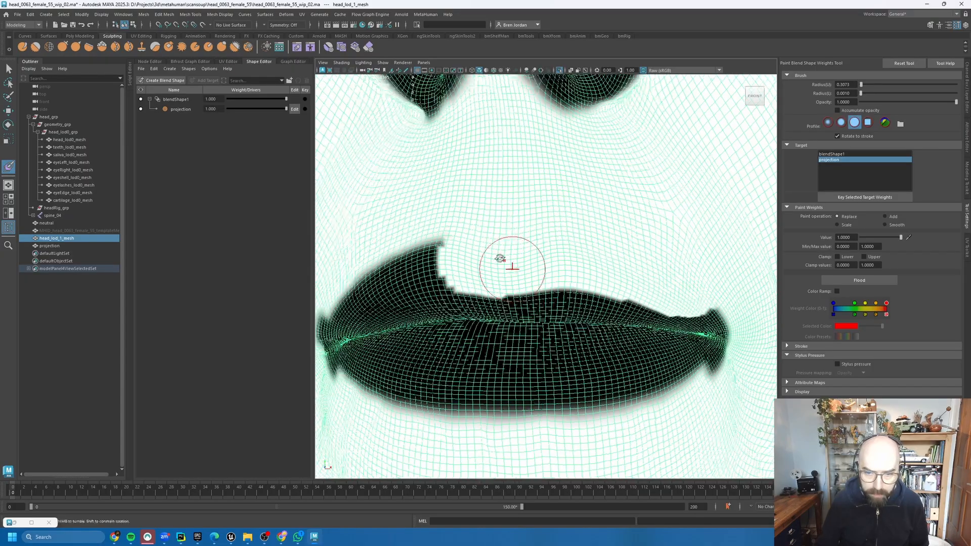
Step: Maximise the viewport and extend the full projection weight along the rest of the upper lip to the mouth corner
key(ctrl+space)
drag(450, 273, 257, 299)
alt+middle_drag(257, 299, 396, 205)
drag(355, 253, 339, 273)
alt+right_drag(349, 314, 384, 303)
mouse_move(354, 299)
alt+mouse_down()
mouse_move(326, 299)
mouse_move(384, 273)
alt+mouse_up()
alt+right_drag(456, 289, 395, 289)
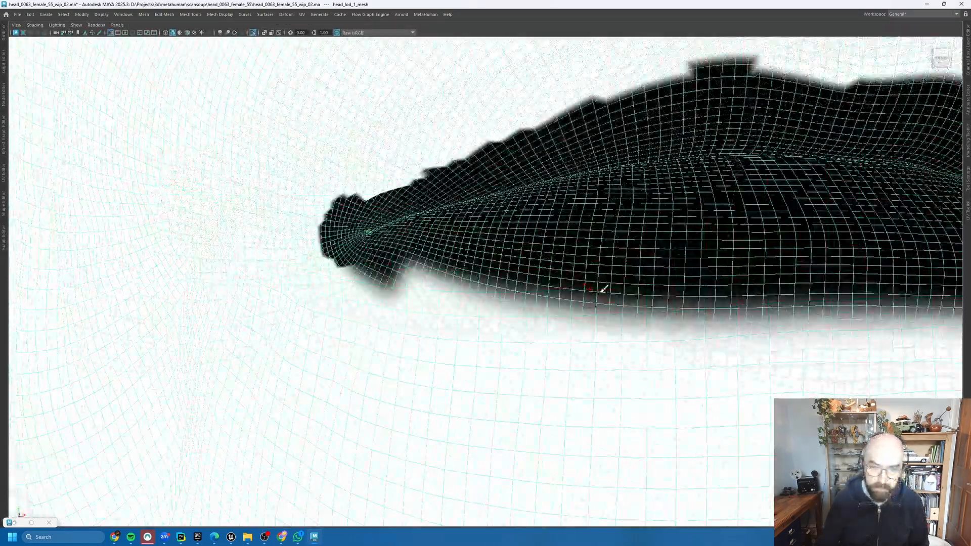
Step: Paint full projection weight back over the lower lip, keeping only the lip seam masked
drag(603, 291, 719, 319)
mouse_move(531, 259)
alt+middle_down()
mouse_move(674, 373)
mouse_move(534, 300)
alt+middle_up()
mouse_move(759, 268)
mouse_down()
mouse_move(623, 283)
mouse_move(537, 250)
mouse_move(436, 254)
mouse_move(665, 309)
mouse_up()
drag(625, 334, 683, 357)
Step: Smooth both edges of the narrow mask along the lip seam, from one mouth corner to the other
alt+drag(678, 213, 542, 173)
alt+drag(405, 192, 582, 207)
drag(582, 213, 354, 192)
alt+drag(435, 182, 727, 156)
alt+drag(659, 193, 676, 267)
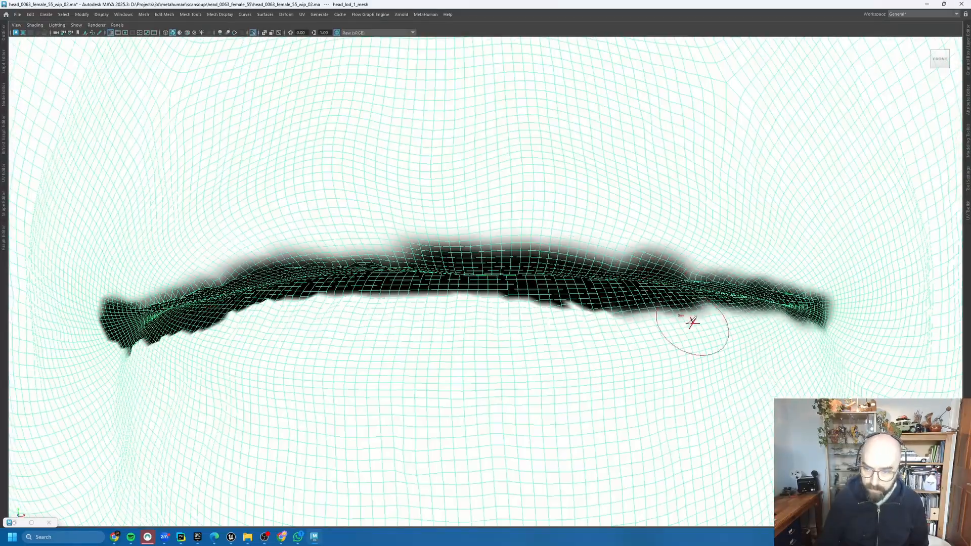
alt+drag(693, 323, 243, 314)
key(ctrl+space)
key(ctrl+space)
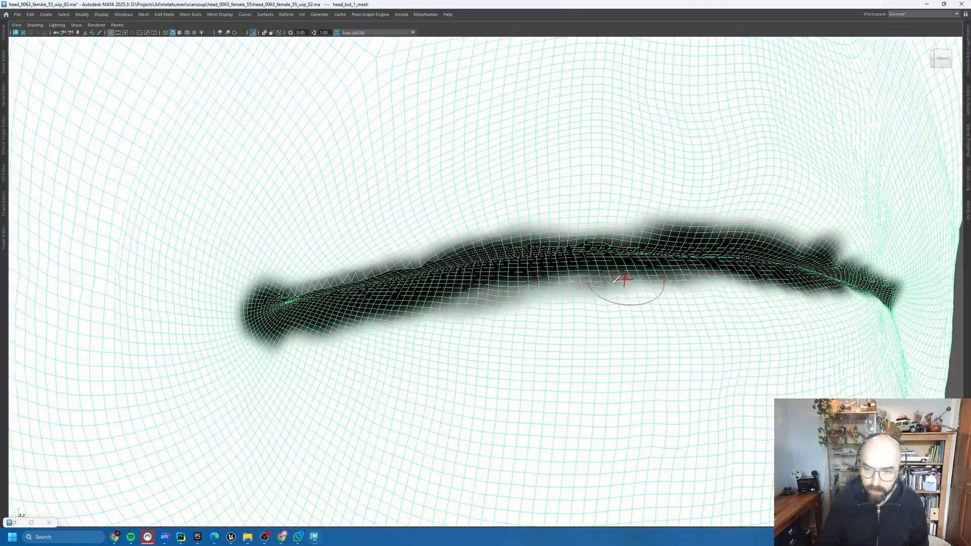
alt+drag(625, 280, 760, 280)
alt+drag(684, 249, 596, 214)
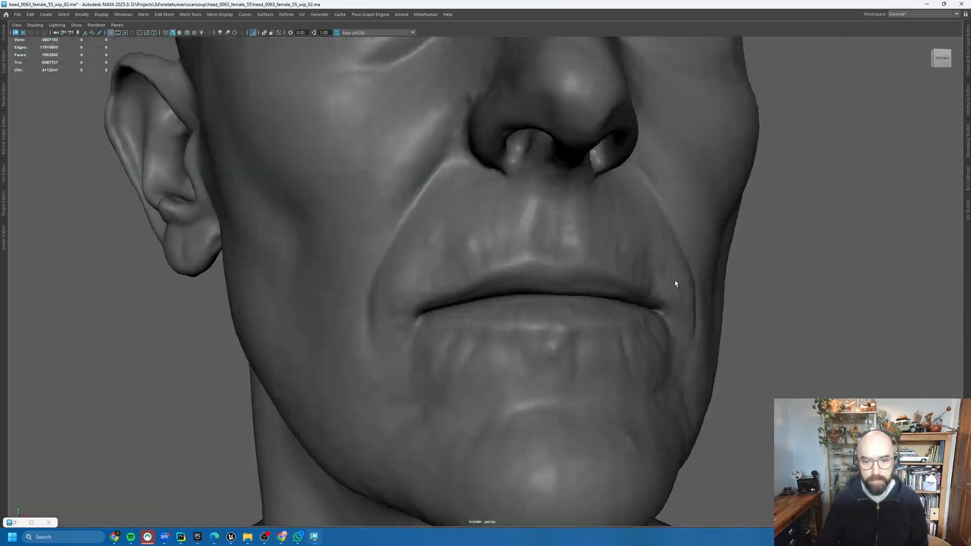
Step: Smooth the projection mask edges around both nostrils
mouse_move(677, 282)
alt+mouse_down()
mouse_move(607, 303)
mouse_move(506, 314)
mouse_move(549, 323)
mouse_move(506, 319)
alt+mouse_up()
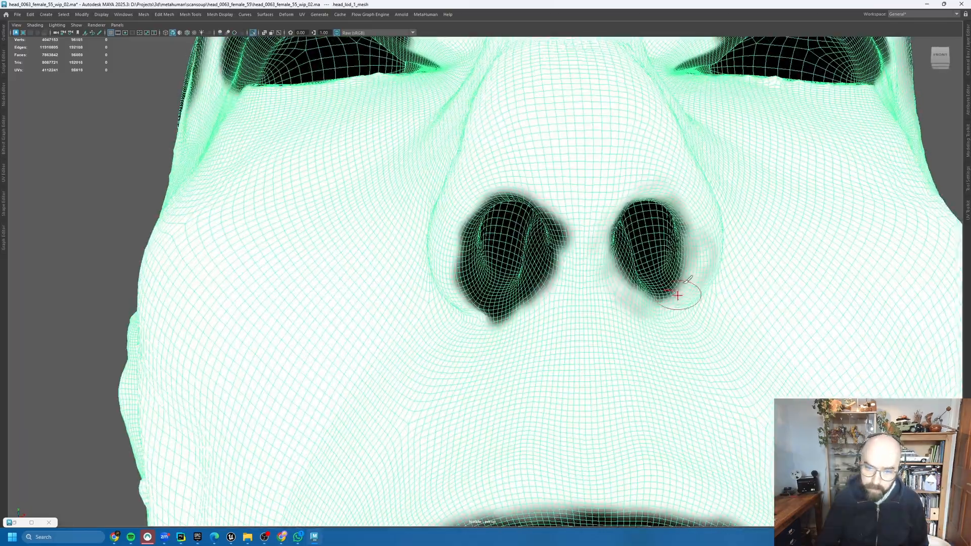
mouse_move(678, 296)
alt+mouse_down()
mouse_move(427, 317)
mouse_move(584, 395)
mouse_move(657, 400)
alt+mouse_up()
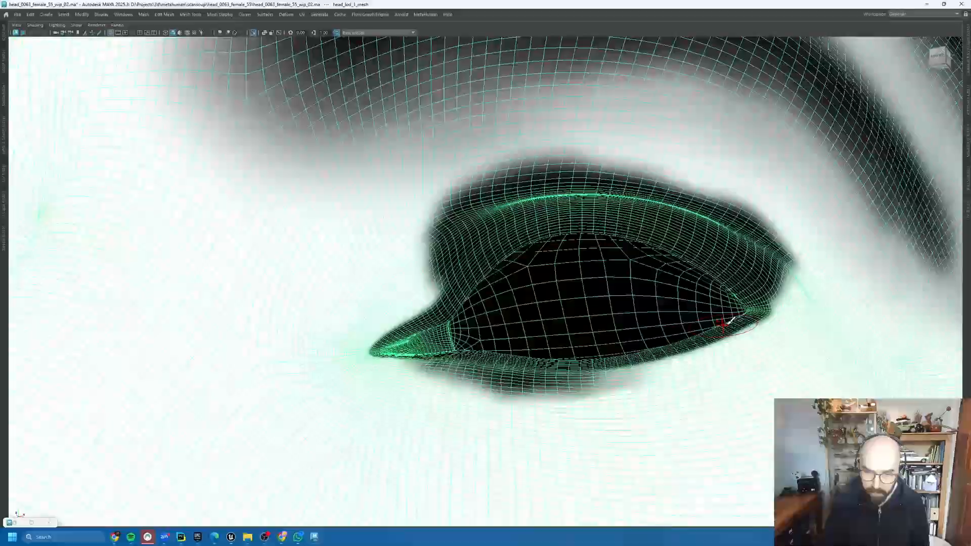
Step: Paint projection weight back onto the first eye's upper lid and under-brow area, leaving the crease and eye socket masked
alt+drag(556, 263, 597, 283)
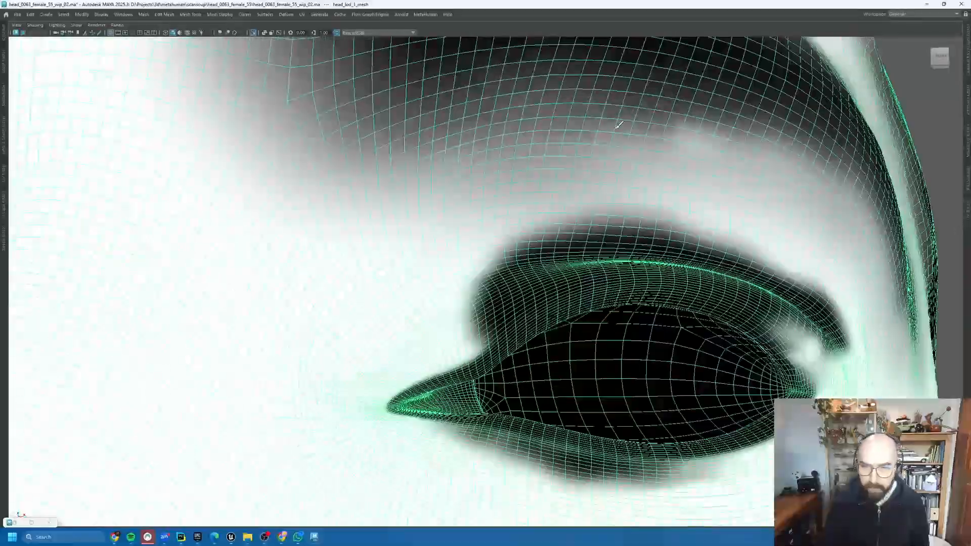
alt+right_drag(357, 156, 491, 267)
alt+drag(491, 267, 903, 357)
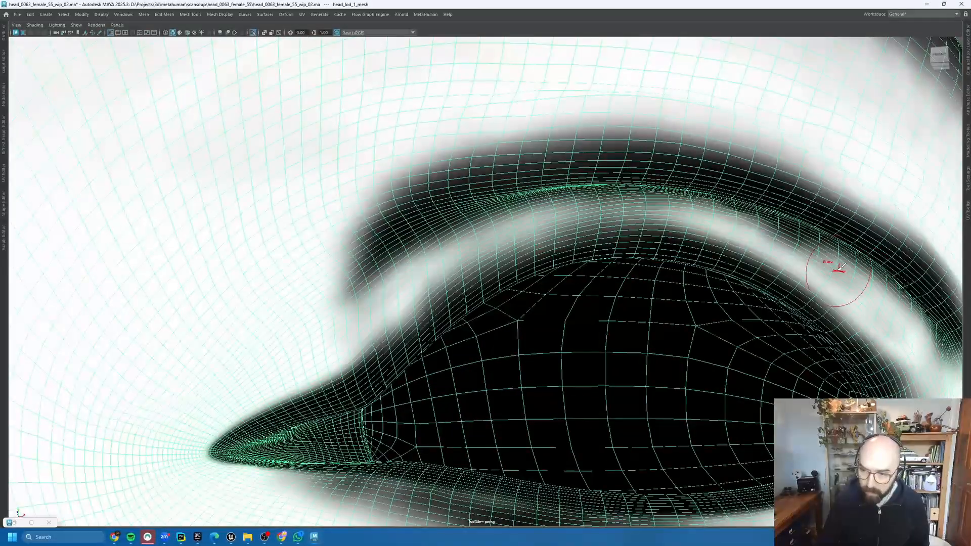
mouse_move(837, 271)
mouse_down()
mouse_move(287, 353)
mouse_move(758, 172)
mouse_up()
alt+drag(936, 329, 900, 336)
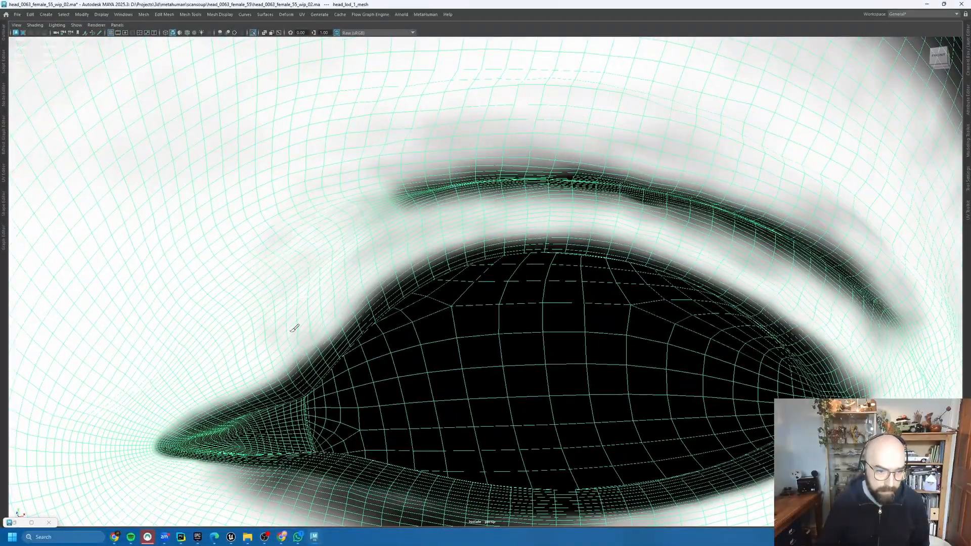
Step: Restore projection weight on the other eye's upper lid and brow area, keeping its crease and socket masked
scroll(505, 265, down, 3)
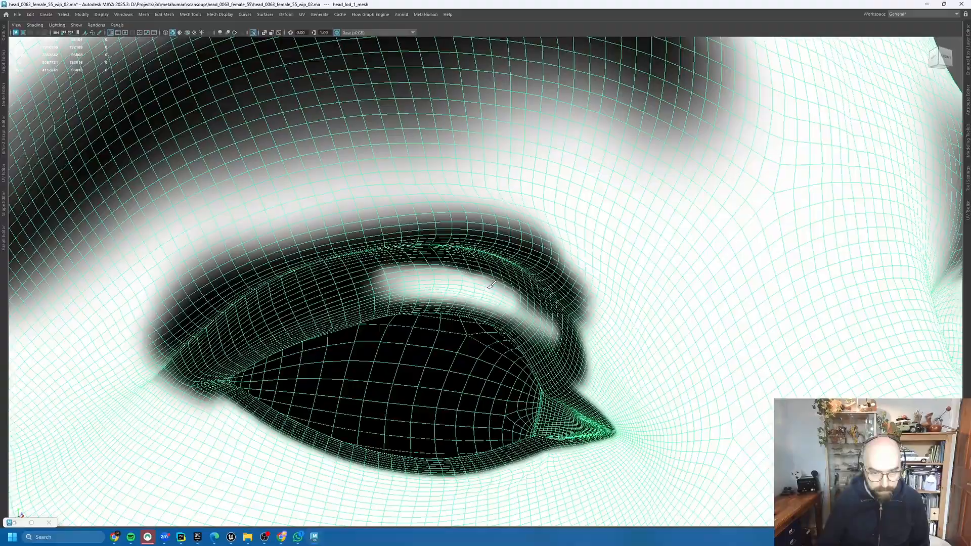
mouse_move(354, 329)
alt+mouse_down()
mouse_move(270, 366)
mouse_move(379, 134)
mouse_move(663, 256)
mouse_move(506, 275)
alt+mouse_up()
scroll(268, 368, up, 1)
mouse_move(506, 276)
mouse_down()
mouse_move(633, 371)
mouse_move(93, 320)
mouse_up()
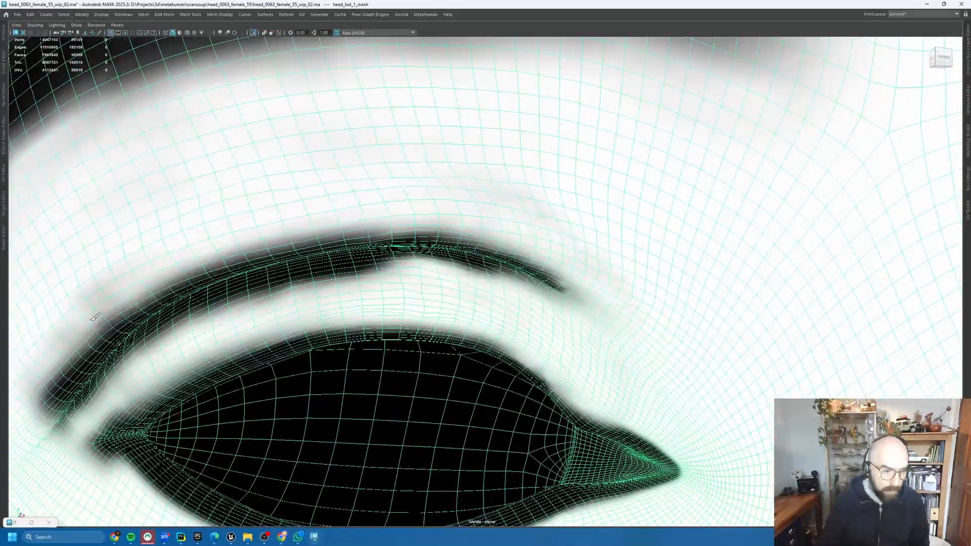
scroll(405, 256, down, 5)
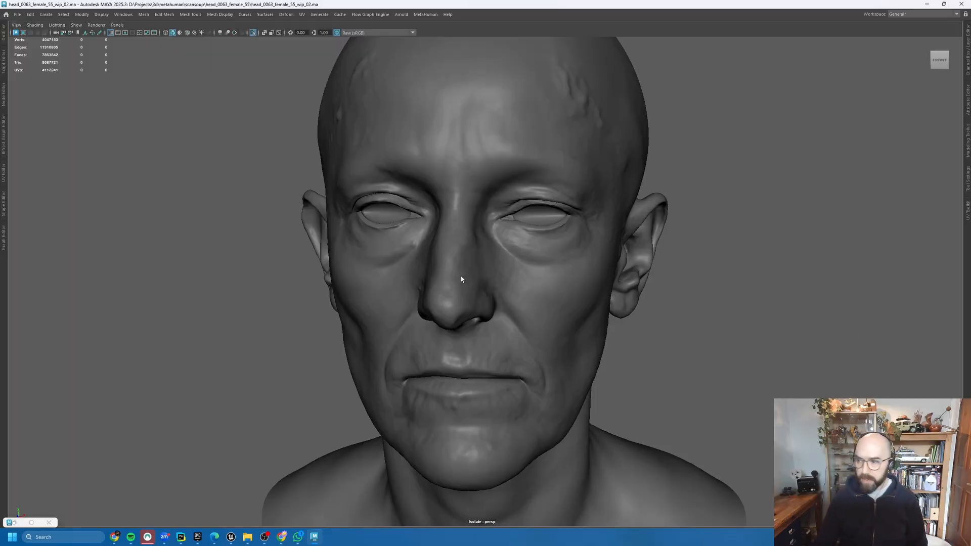
Step: Examine the projected head from the front and sides, scrubbing the projection blend weight to compare it with the unprojected shape
mouse_move(464, 266)
alt+mouse_down()
mouse_move(516, 263)
mouse_move(479, 260)
alt+mouse_up()
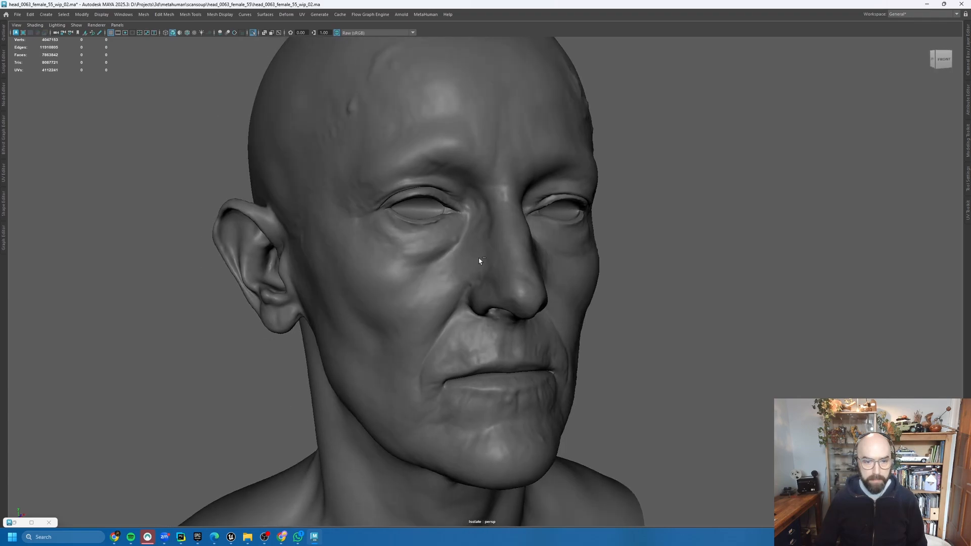
key(ctrl+space)
alt+right_drag(491, 229, 510, 209)
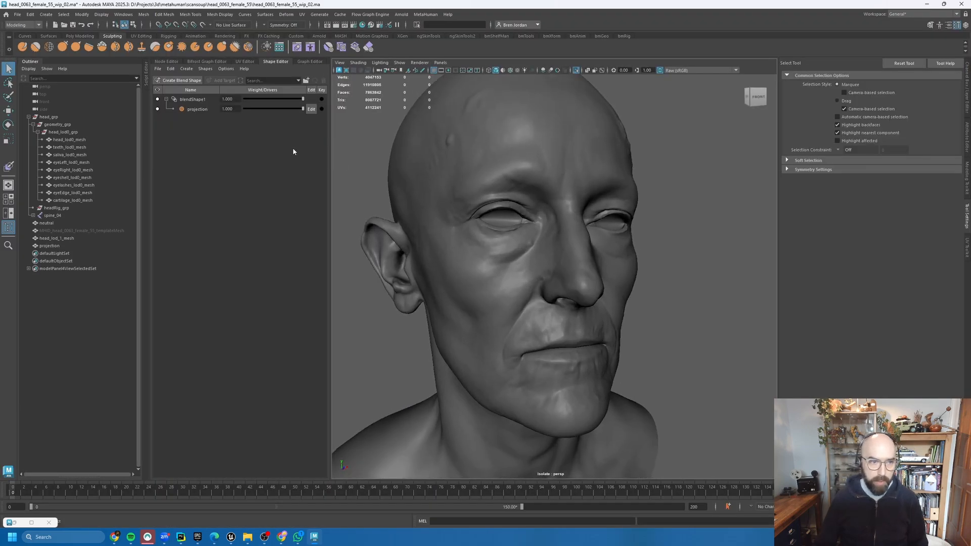
drag(297, 108, 196, 128)
alt+drag(554, 271, 525, 226)
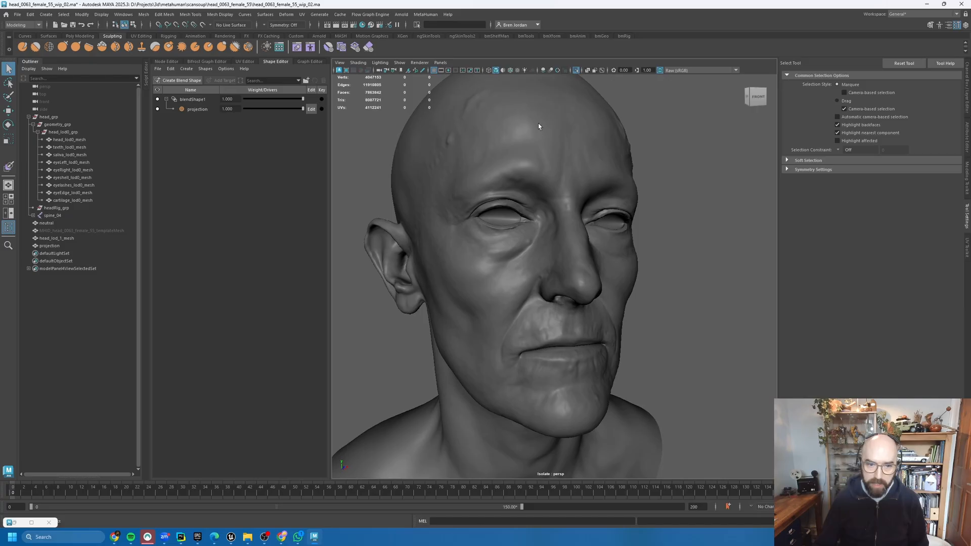
mouse_move(627, 276)
alt+mouse_down()
mouse_move(654, 223)
mouse_move(627, 245)
mouse_move(631, 208)
mouse_move(602, 184)
mouse_move(629, 187)
mouse_move(551, 212)
alt+mouse_up()
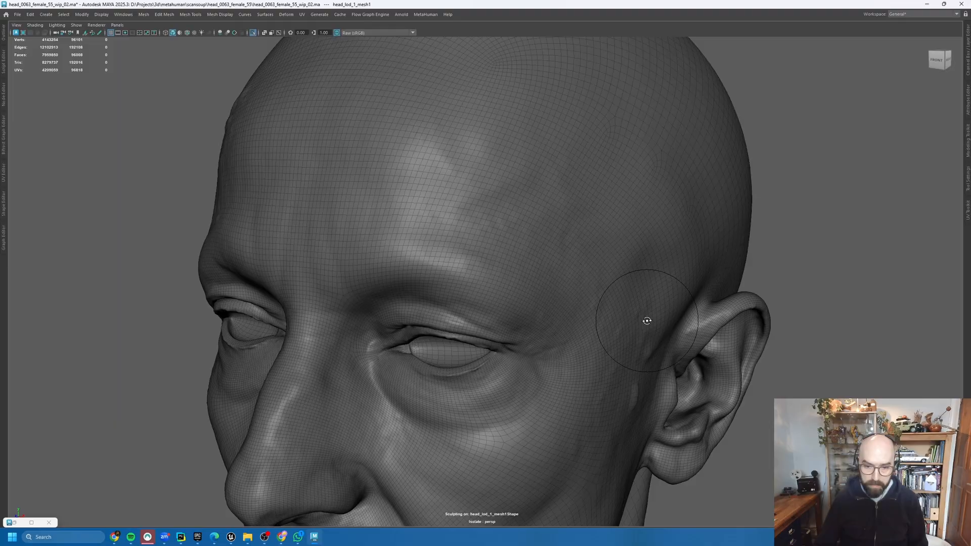
Step: Refine the rim of the upper eyelid on the head's right eye with sculpting strokes
mouse_move(647, 321)
alt+mouse_down()
mouse_move(708, 319)
mouse_move(637, 314)
alt+mouse_up()
scroll(637, 314, up, 8)
alt+drag(468, 320, 273, 269)
alt+middle_drag(273, 269, 414, 263)
alt+drag(375, 290, 459, 371)
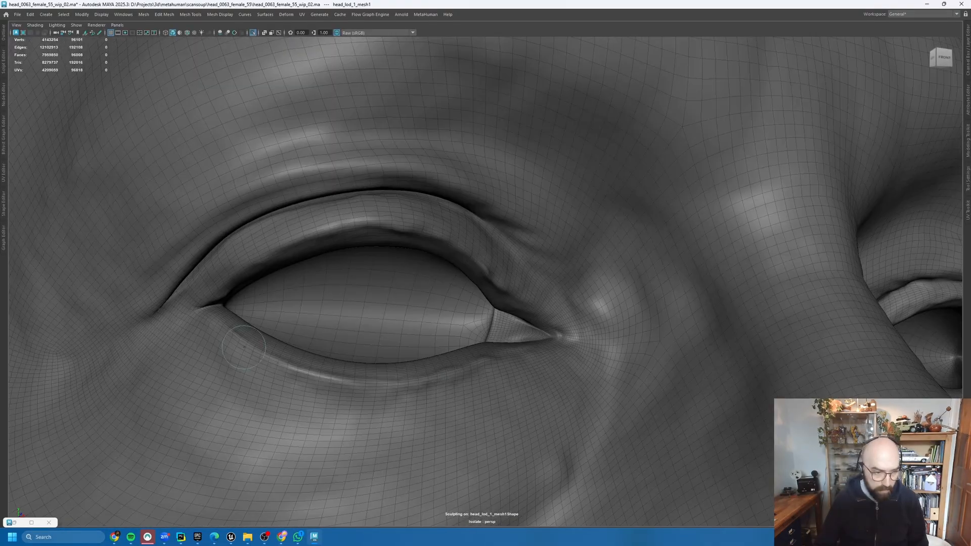
scroll(464, 272, up, 6)
alt+middle_drag(663, 509, 678, 411)
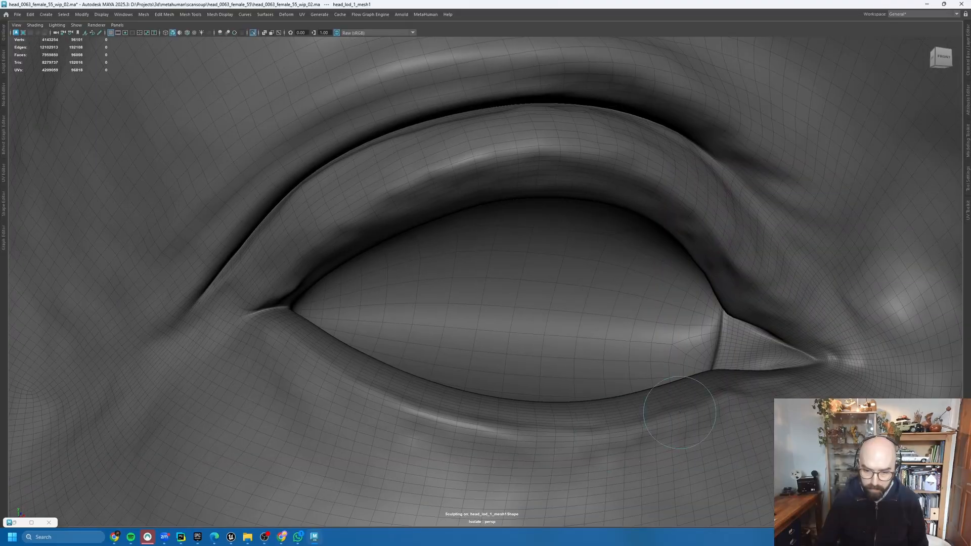
alt+middle_drag(548, 119, 526, 268)
alt+middle_drag(424, 295, 409, 169)
key(ctrl+space)
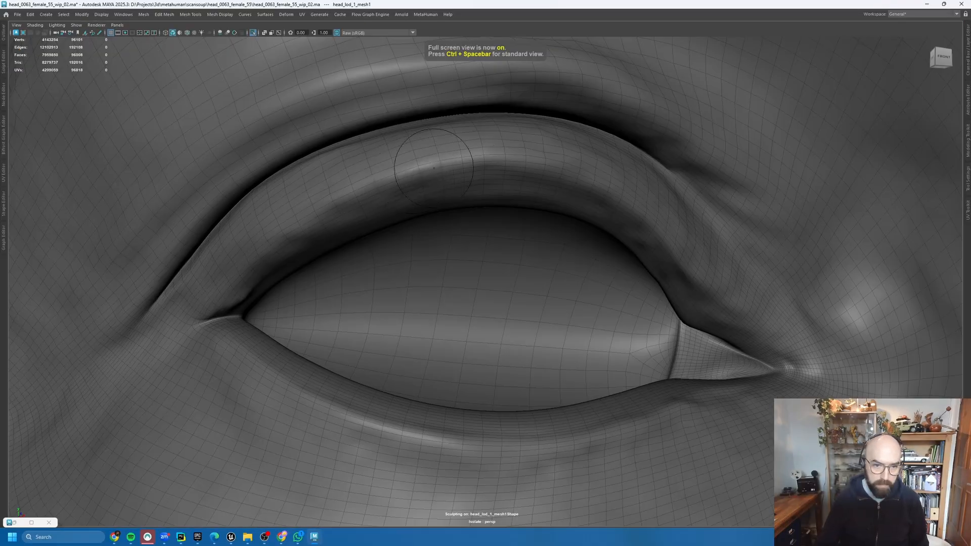
key(ctrl+space)
key(ctrl+space)
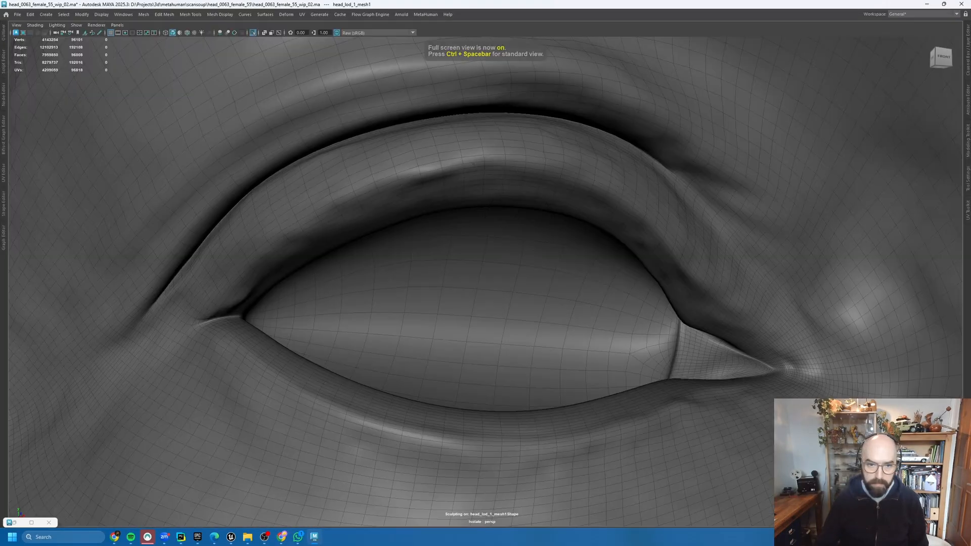
alt+middle_drag(690, 271, 733, 344)
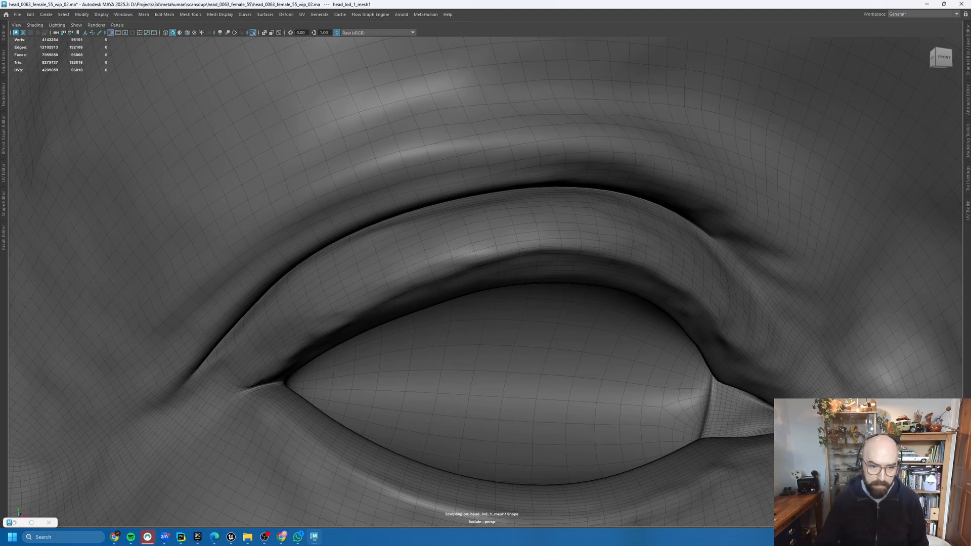
alt+middle_drag(761, 468, 743, 355)
Step: Examine the head's left eyelid up close, then inspect the whole deselected head without wireframe from the front and in profile
alt+right_drag(743, 355, 592, 280)
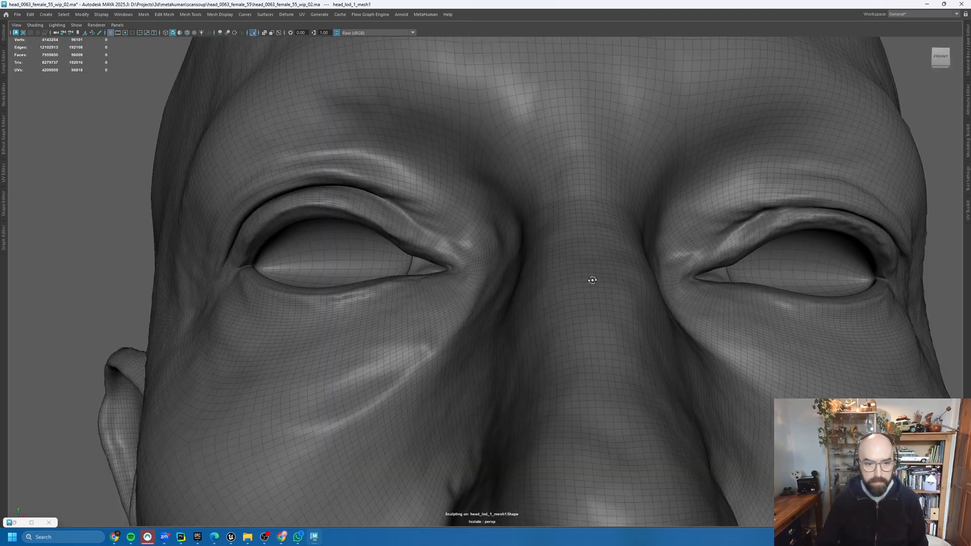
alt+drag(592, 280, 354, 303)
alt+right_drag(354, 303, 440, 369)
scroll(493, 280, up, 3)
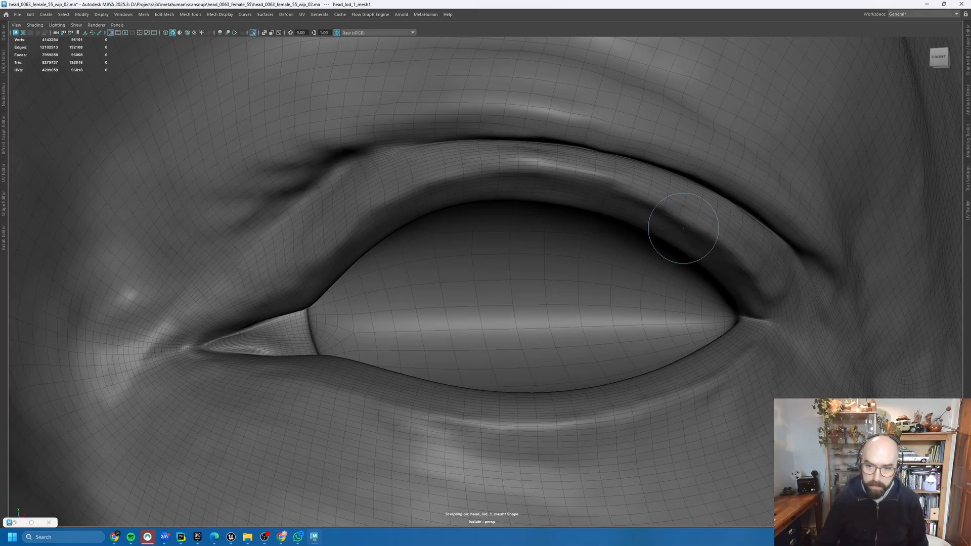
mouse_move(468, 273)
alt+mouse_down()
mouse_move(419, 274)
mouse_move(517, 276)
alt+mouse_up()
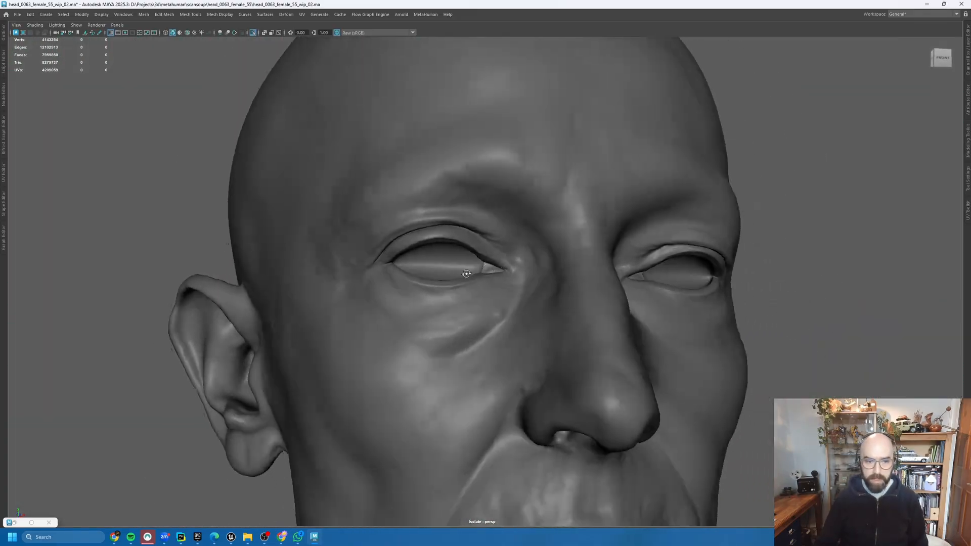
alt+middle_drag(569, 275, 529, 267)
alt+right_drag(529, 266, 653, 286)
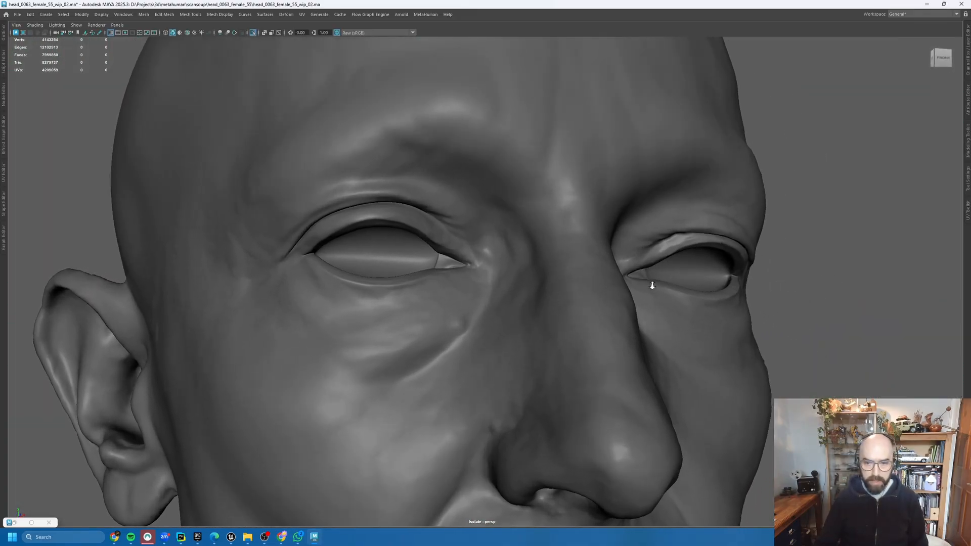
alt+right_drag(698, 318, 596, 310)
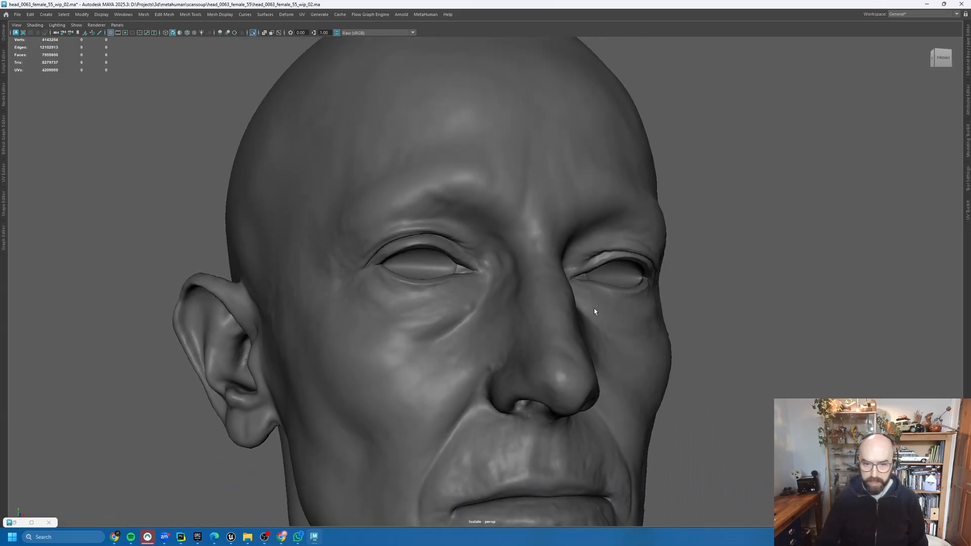
alt+drag(596, 310, 537, 272)
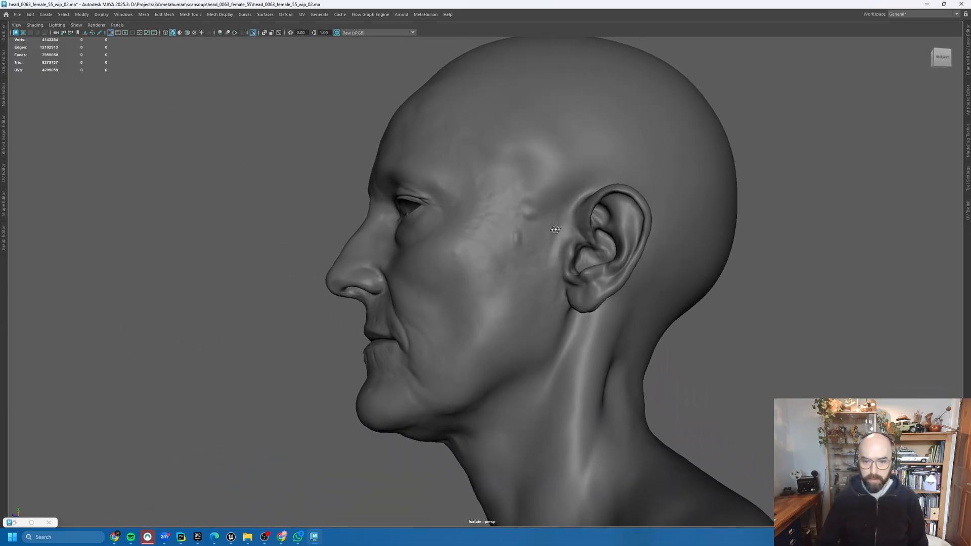